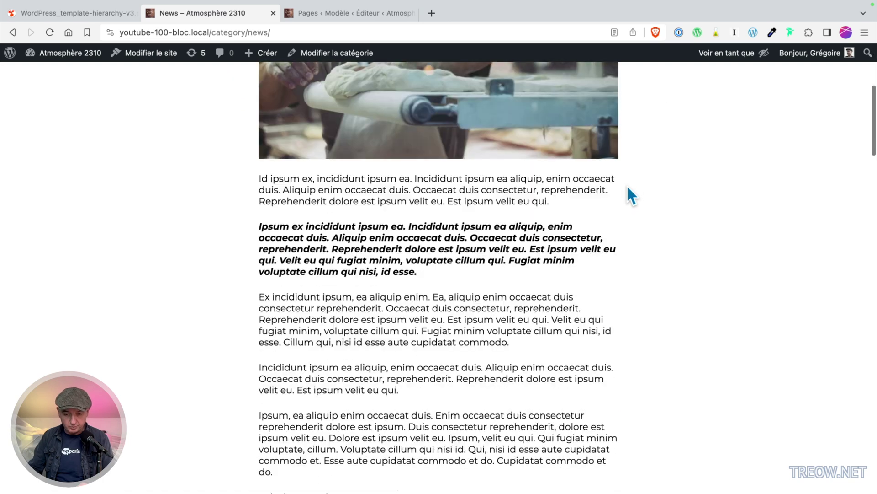
# - Switch to the site editor and add a new "Toutes les archives" template, skipping the suggested composition
pyautogui.scroll(-2, 624, 187)
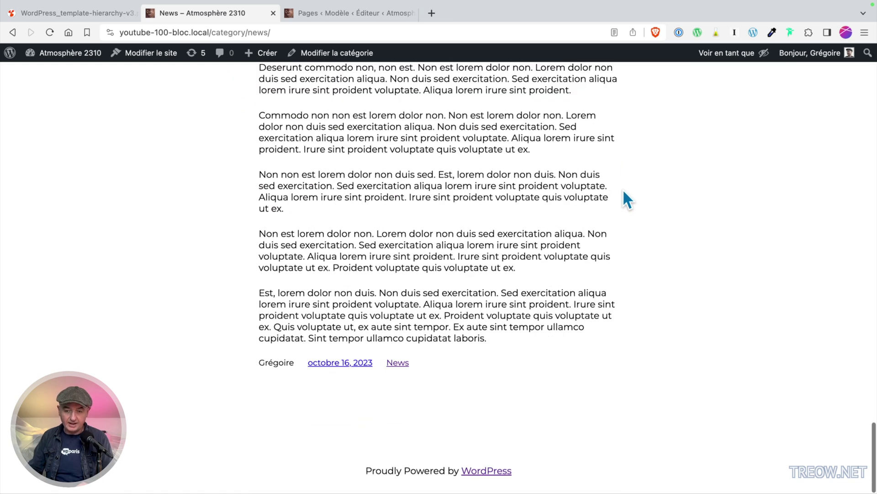
pyautogui.press('Home')
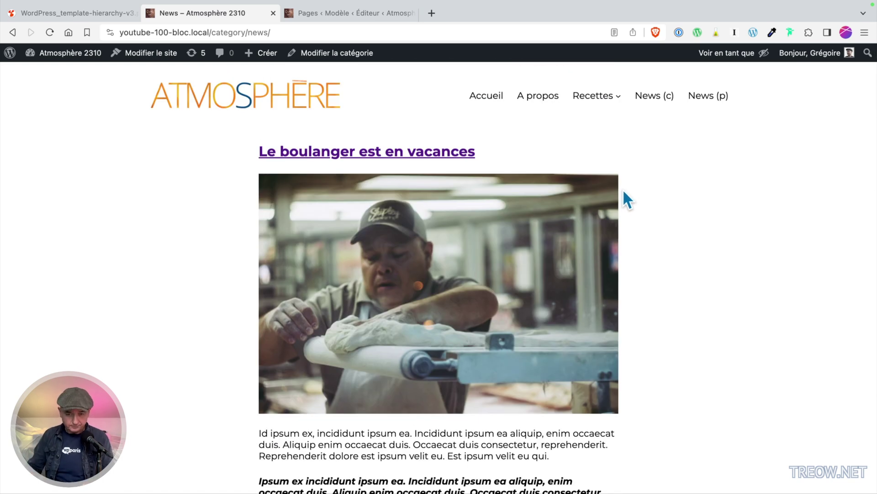
pyautogui.click(383, 12)
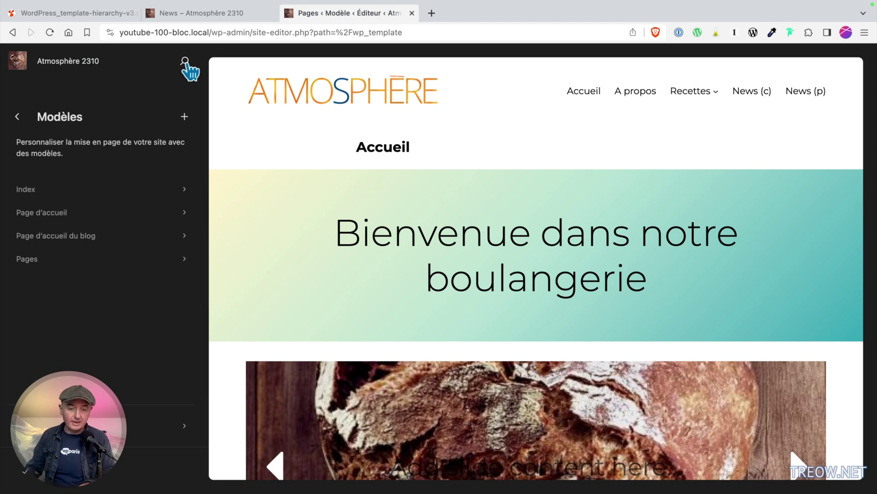
pyautogui.click(17, 116)
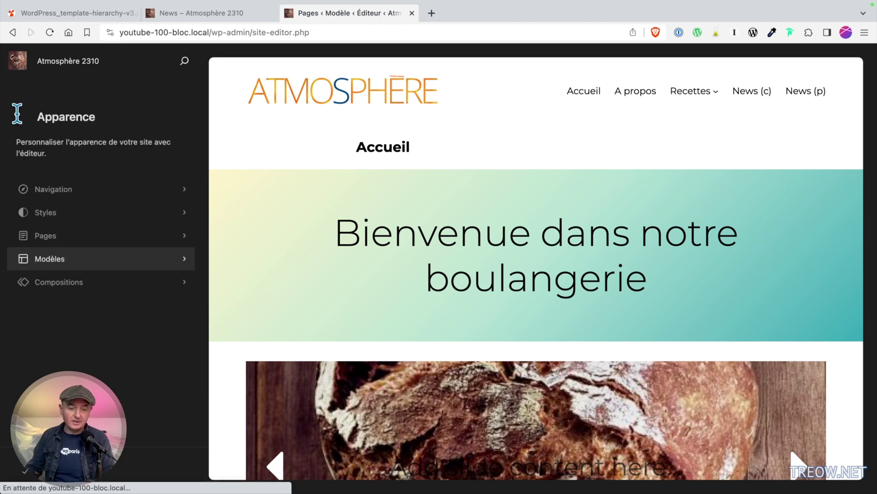
pyautogui.click(45, 267)
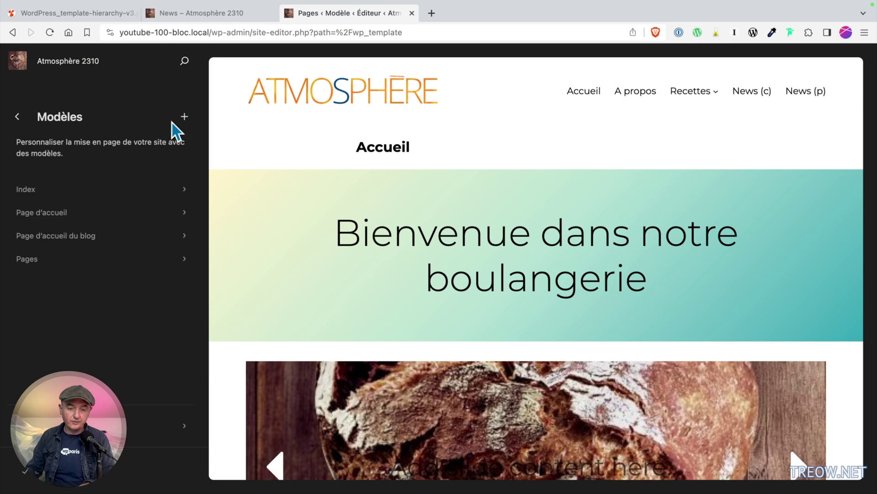
pyautogui.click(183, 117)
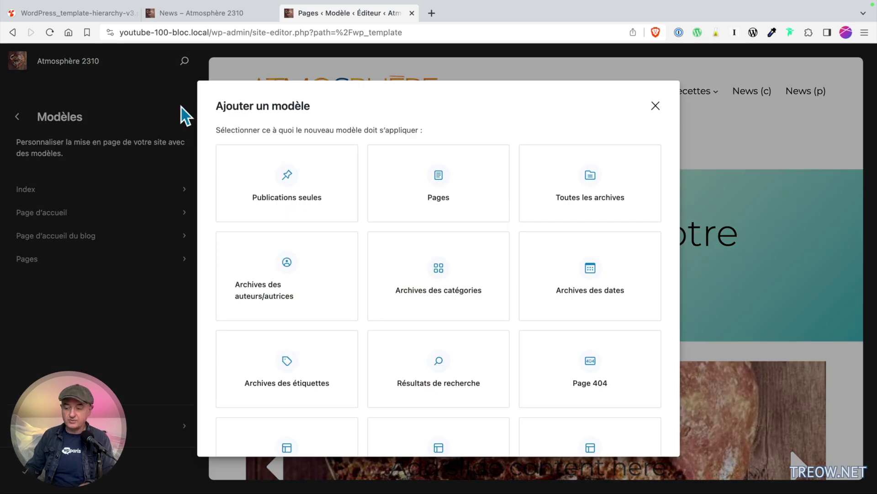
pyautogui.click(614, 177)
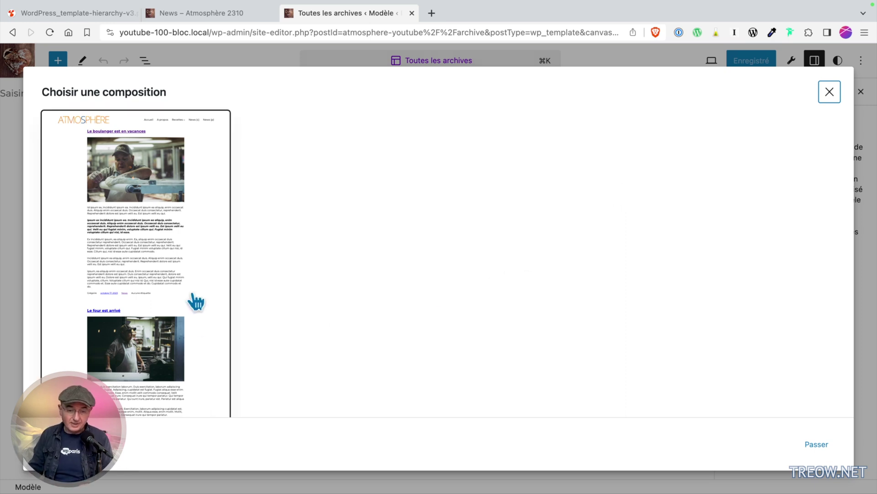
pyautogui.click(139, 57)
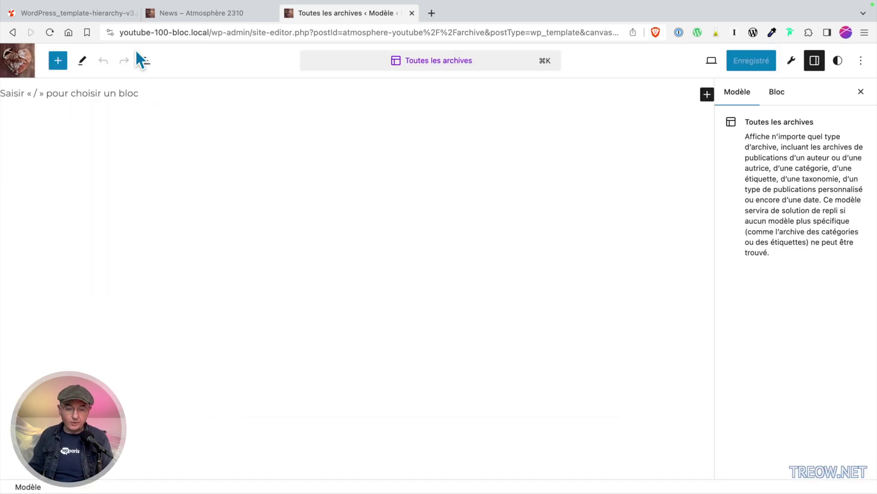
# - Insert an Élément de modèle block in the empty template and assign the existing header part to it
pyautogui.click(115, 93)
pyautogui.write('/te')
pyautogui.press('Return')
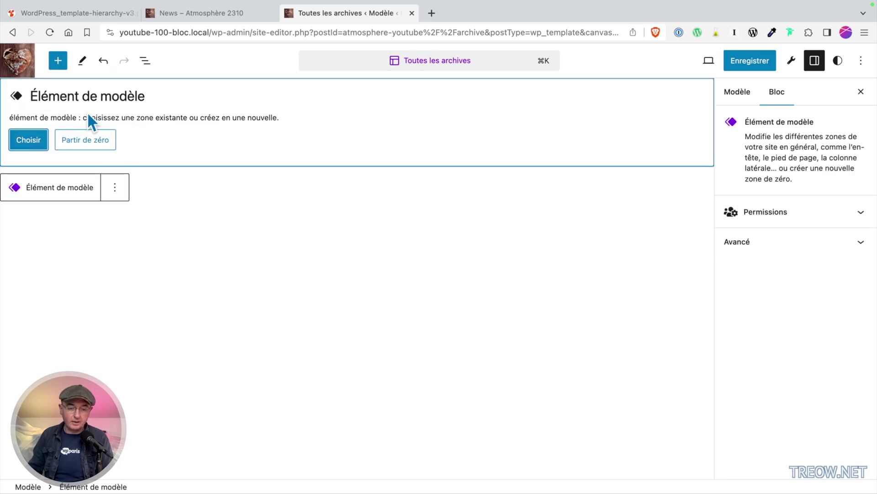
pyautogui.click(29, 139)
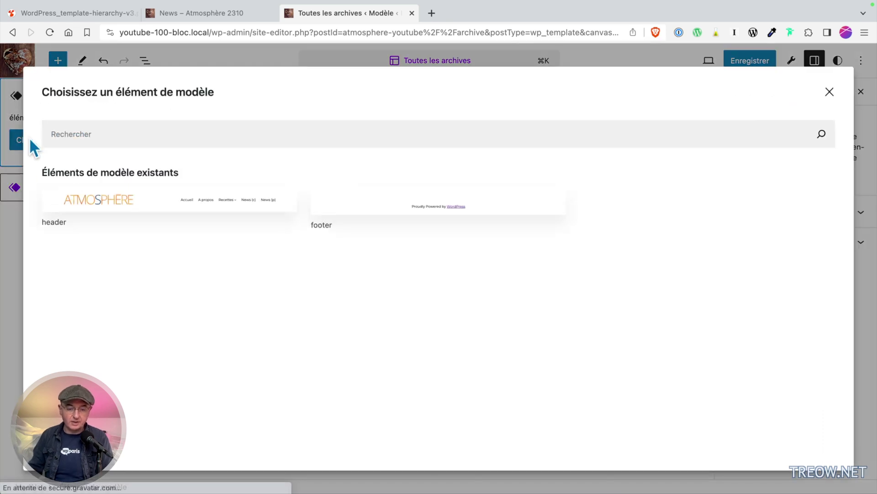
pyautogui.click(108, 205)
# - Add an Élément de modèle block after the header and assign the existing footer part to it
pyautogui.click(190, 120)
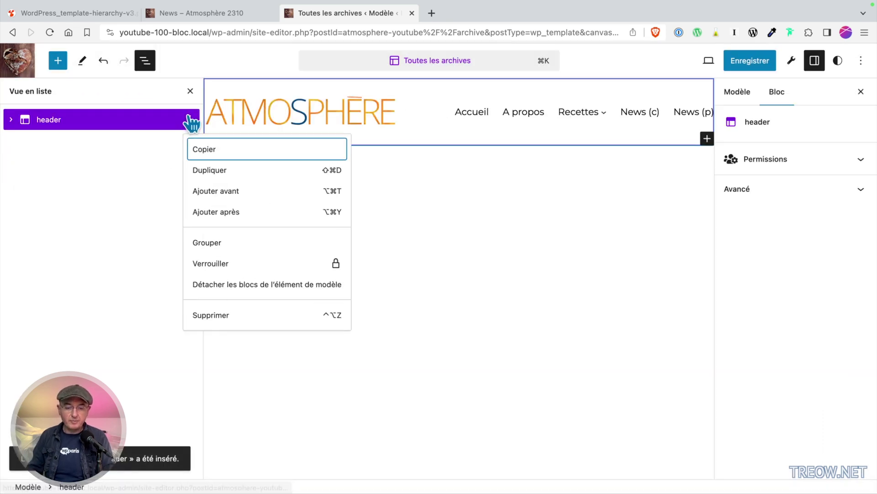
pyautogui.click(230, 210)
pyautogui.write('/te')
pyautogui.press('Return')
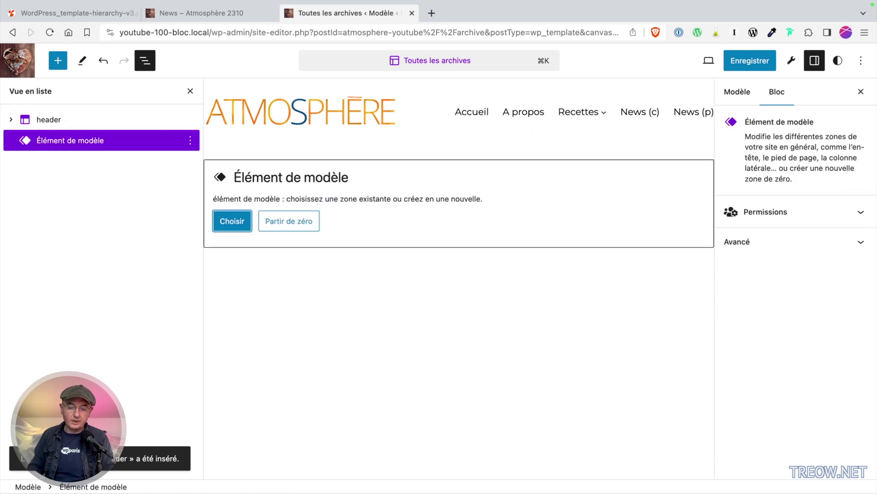
pyautogui.click(234, 223)
pyautogui.click(397, 209)
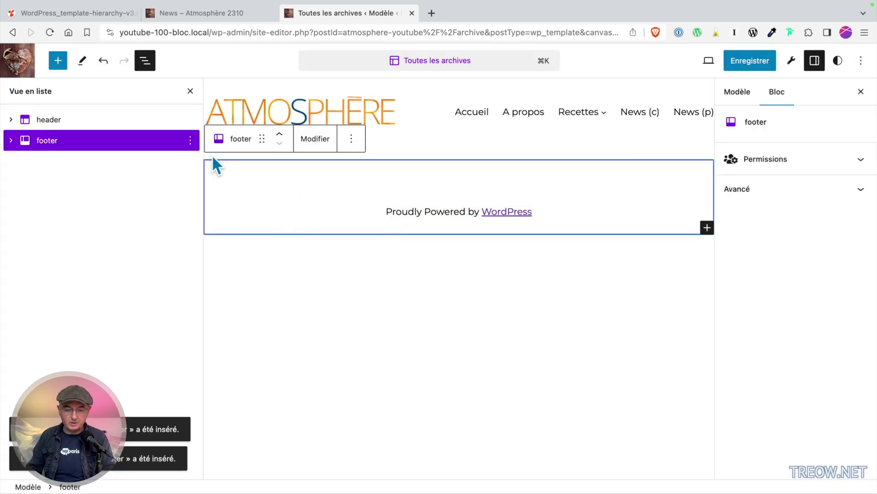
# - Insert a Groupe block between the header and the footer, using the single-container layout
pyautogui.click(181, 120)
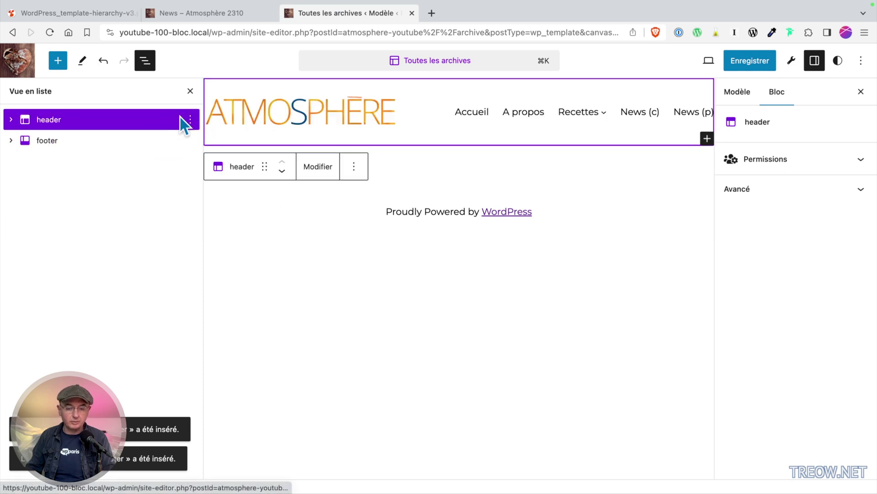
pyautogui.press('super+alt+y')
pyautogui.write('/gro')
pyautogui.press('Return')
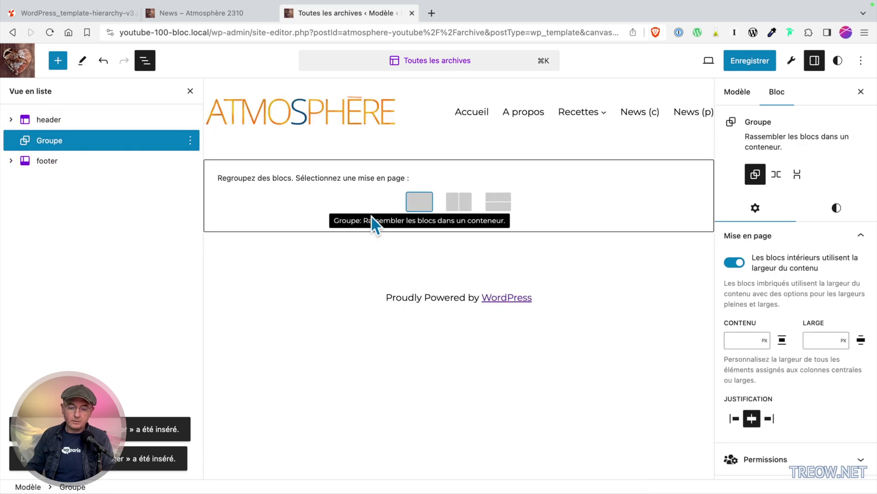
pyautogui.click(424, 206)
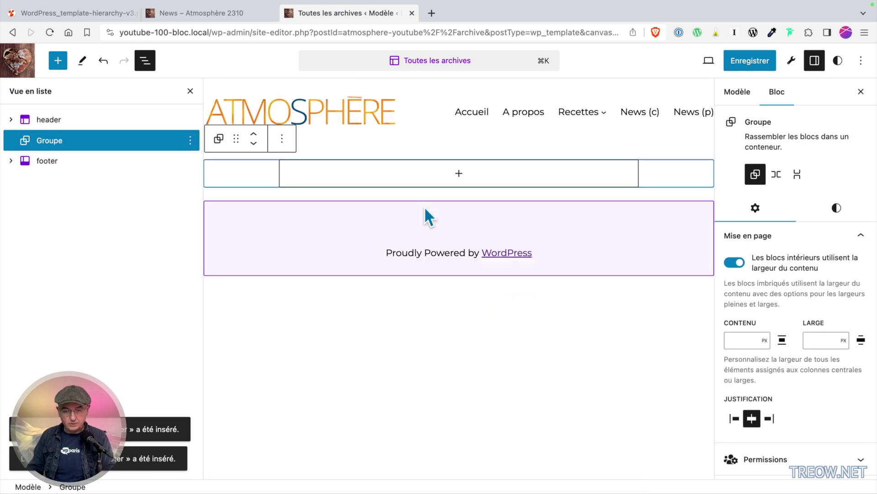
# - Rename the group "Contenu principal" and turn off content width for its inner blocks
pyautogui.click(194, 142)
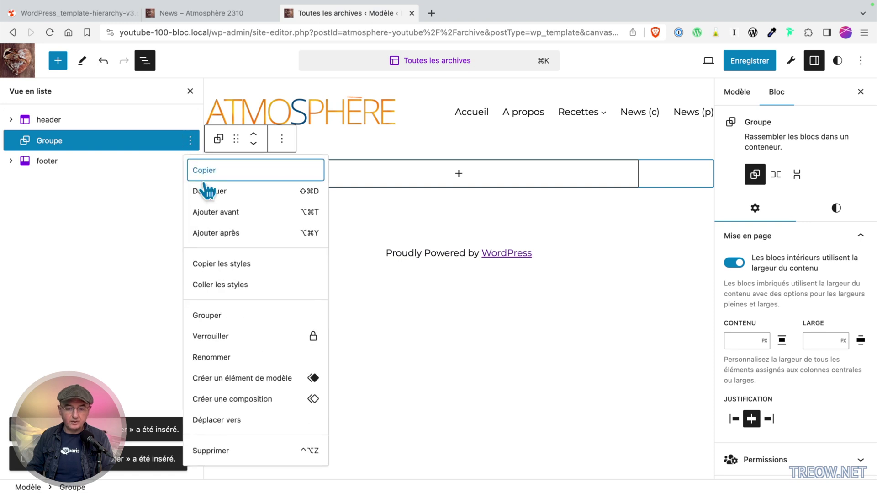
pyautogui.click(211, 356)
pyautogui.write('Contenu principal')
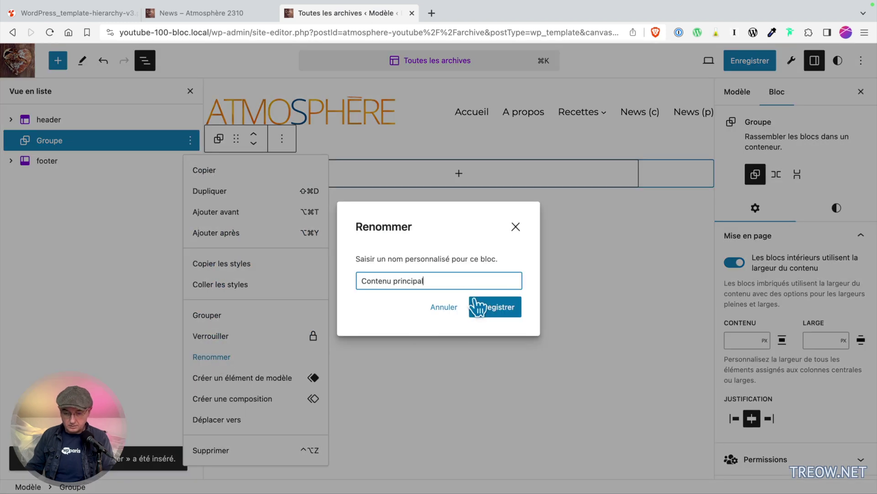
pyautogui.click(478, 307)
pyautogui.click(734, 263)
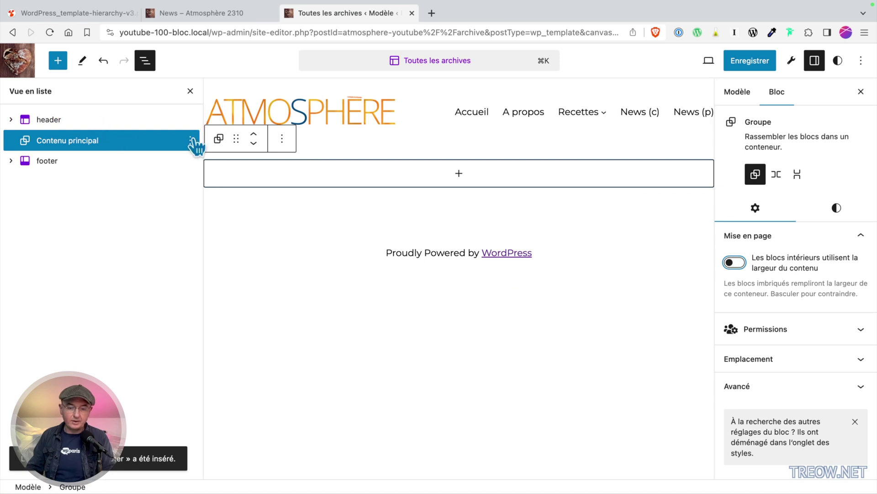
# - Insert a Titre d'archive block inside Contenu principal and stop it from showing the archive type in the title
pyautogui.click(191, 140)
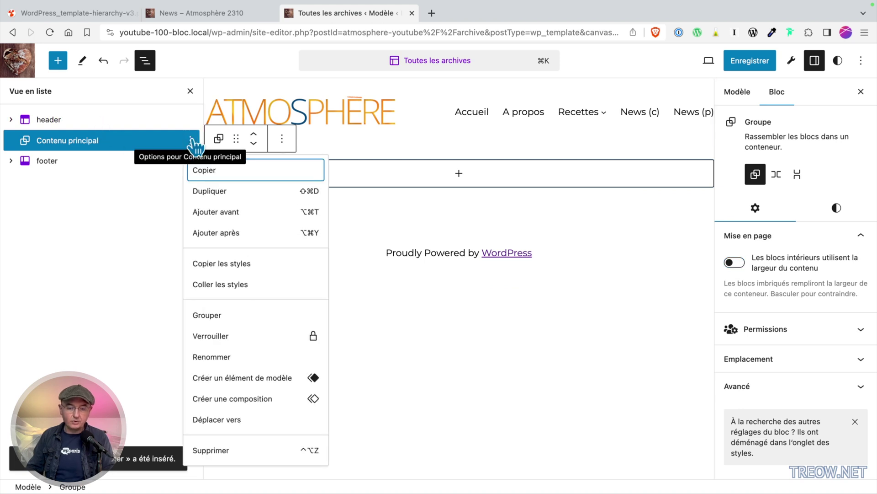
pyautogui.click(464, 182)
pyautogui.scroll(-2, 118, 288)
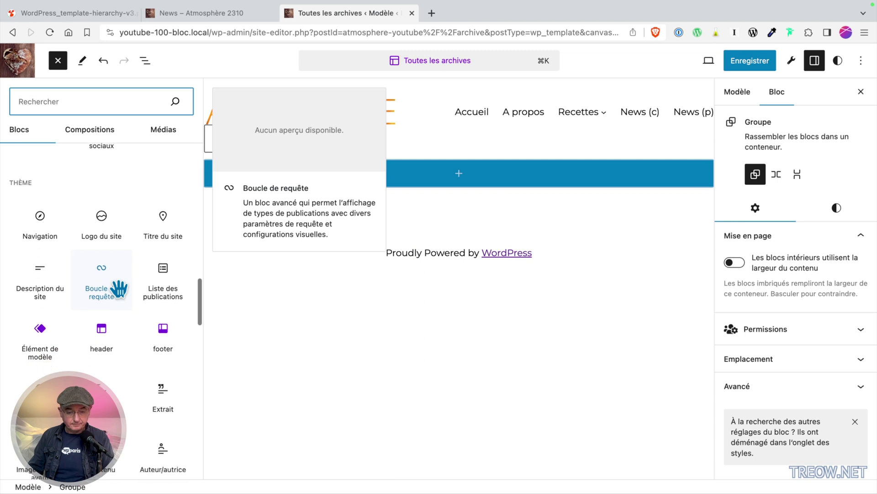
pyautogui.scroll(-5, 118, 288)
pyautogui.click(102, 364)
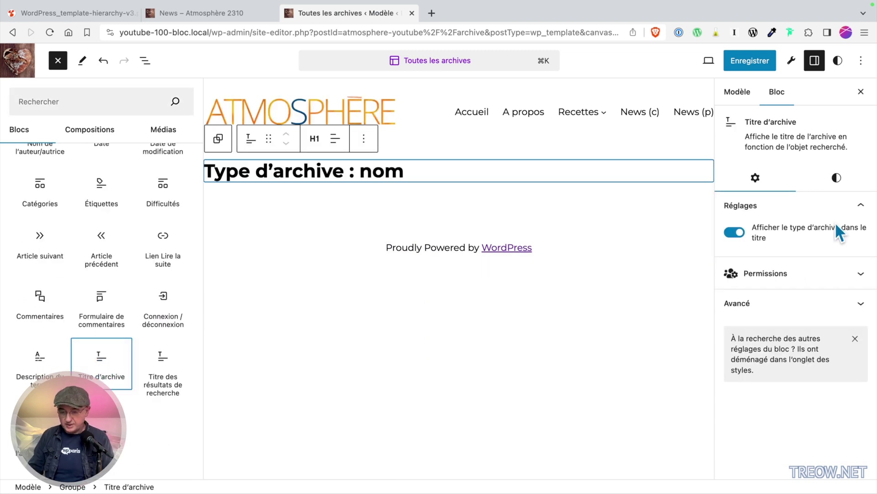
pyautogui.hotkey('ctrl', 'alt', 'o')
pyautogui.click(734, 232)
pyautogui.click(734, 233)
pyautogui.click(735, 232)
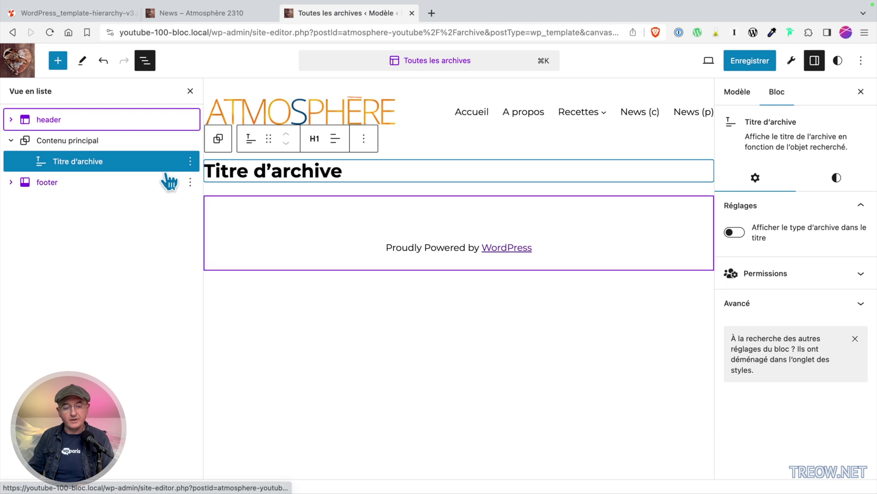
# - Wrap the Titre d'archive block in its own group and centre the title text
pyautogui.click(190, 161)
pyautogui.click(214, 358)
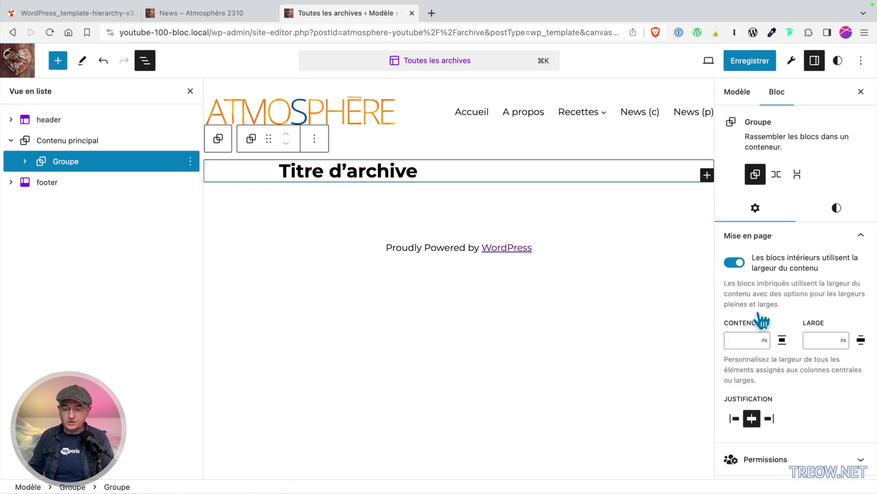
pyautogui.click(445, 178)
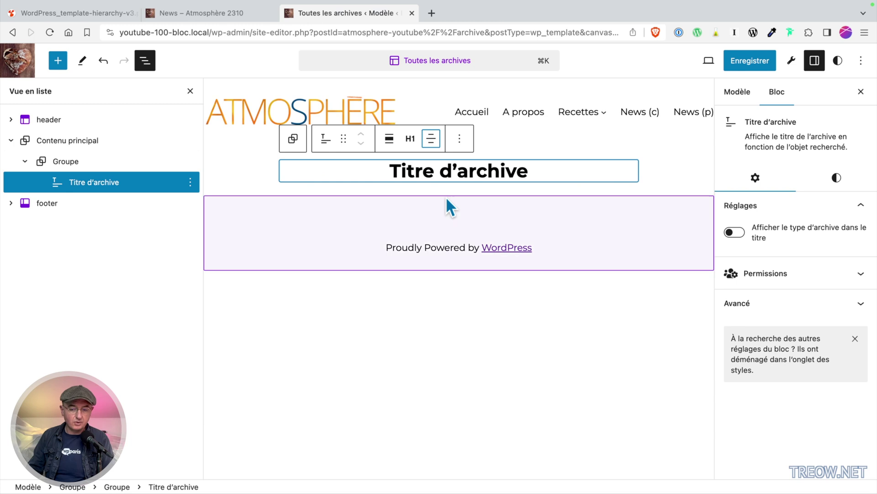
# - Insert a Boucle de requête block after the group holding the archive title, within Contenu principal
pyautogui.click(190, 160)
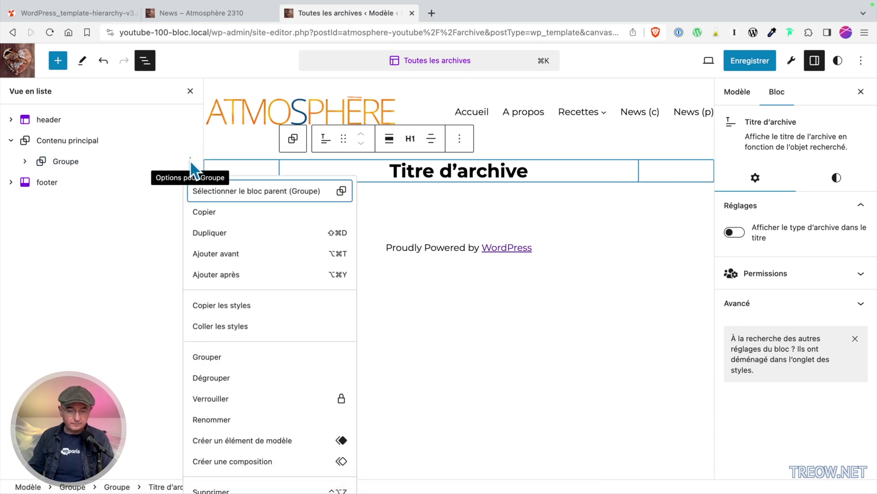
pyautogui.click(235, 274)
pyautogui.write('/bou')
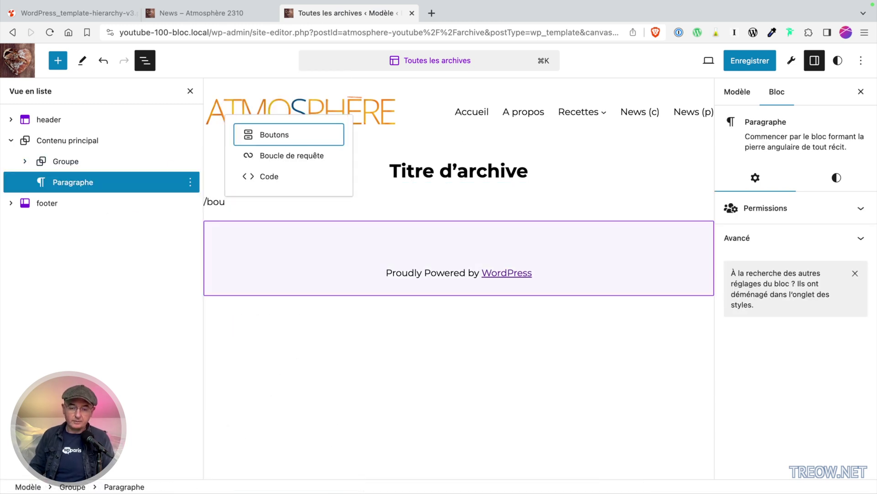
pyautogui.press('Down')
pyautogui.press('Return')
# - Start the query loop from scratch with inner blocks using content width and the "Image, date et titre" variant
pyautogui.click(244, 258)
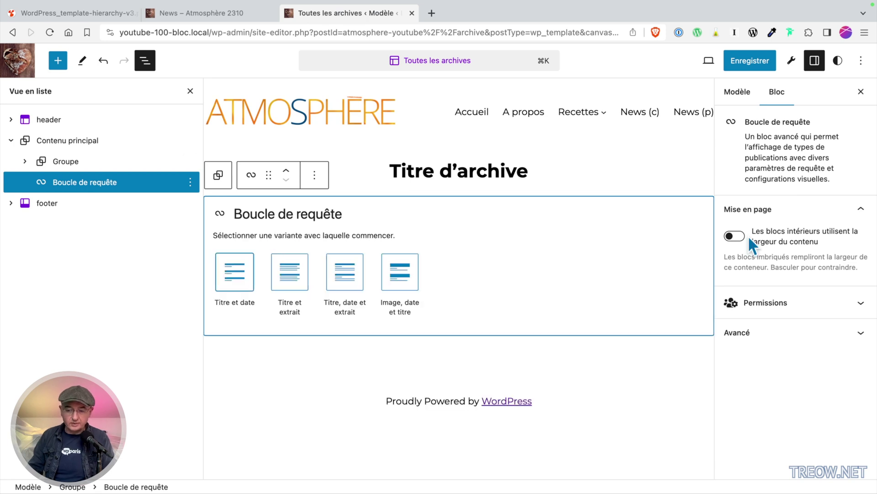
pyautogui.click(734, 235)
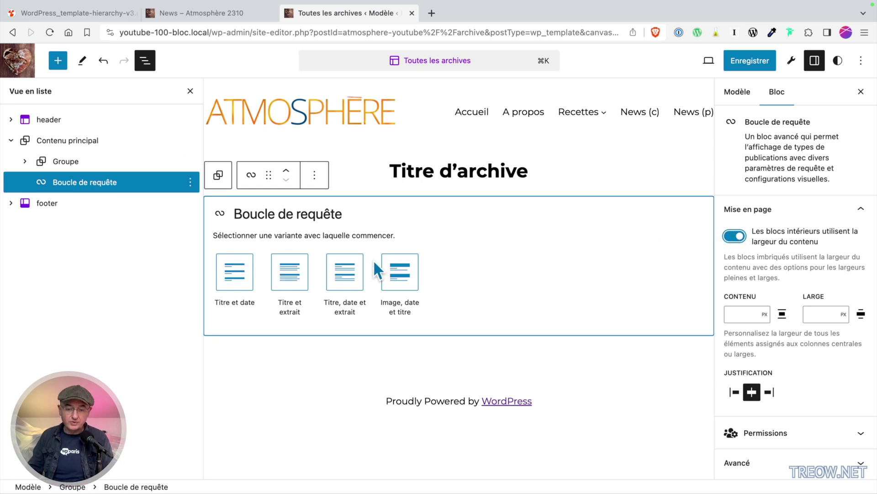
pyautogui.click(399, 276)
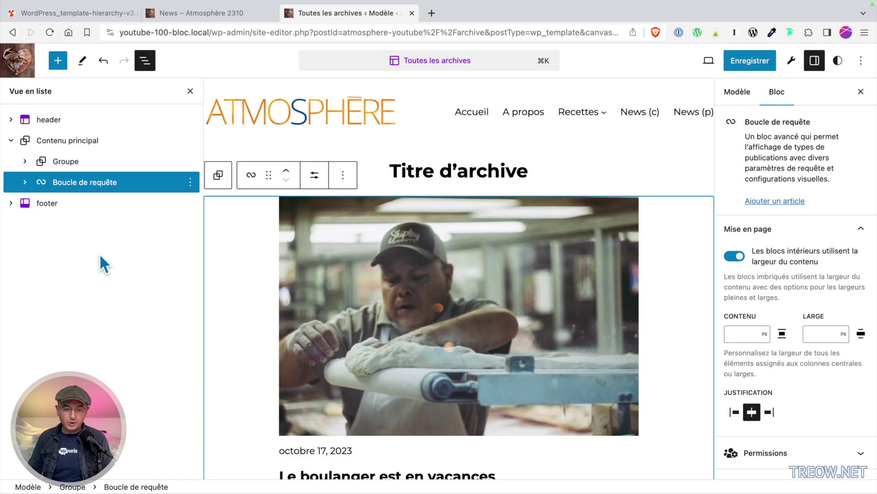
# - Expand the query loop's block structure and set its number of items per page to 15
pyautogui.click(26, 182)
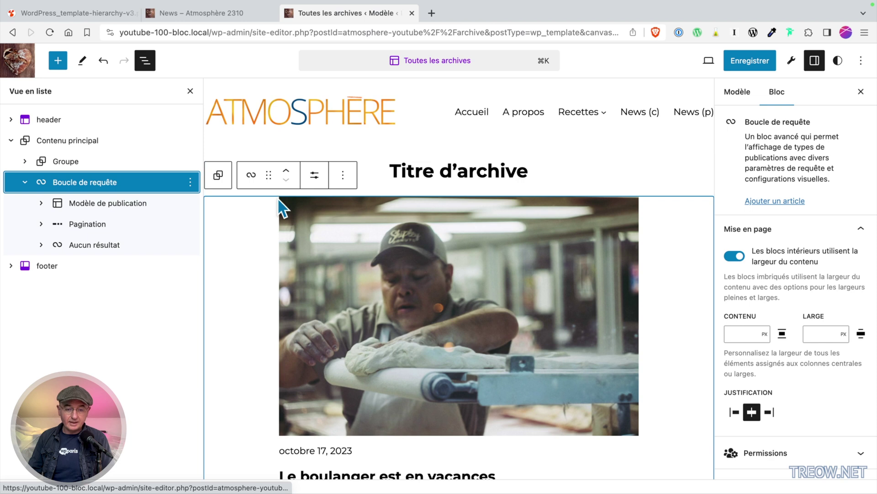
pyautogui.click(316, 178)
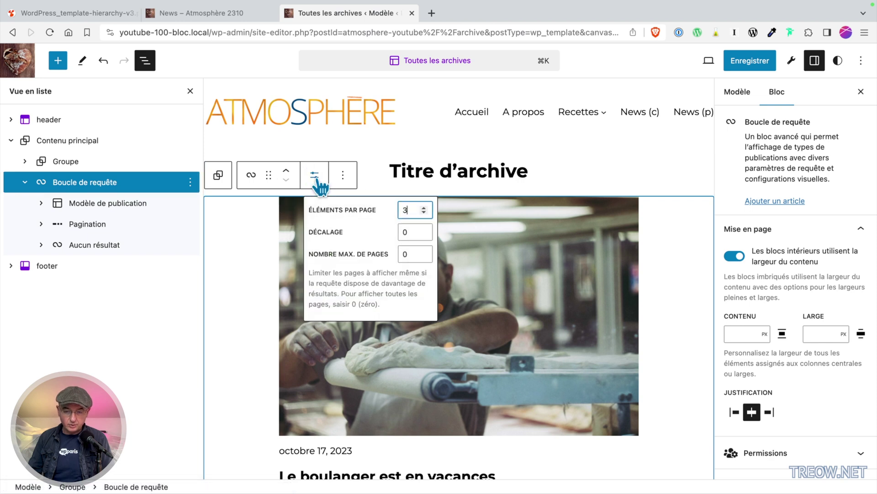
pyautogui.doubleClick(406, 210)
pyautogui.write('15')
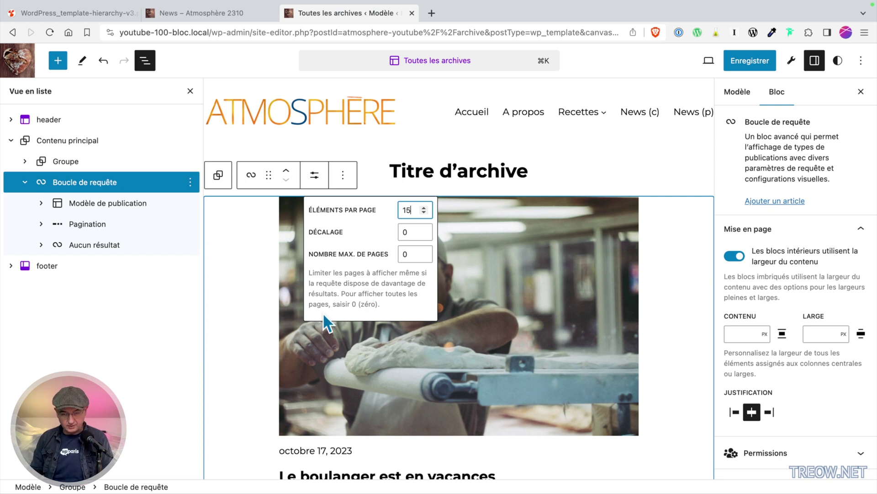
pyautogui.scroll(-5, 782, 345)
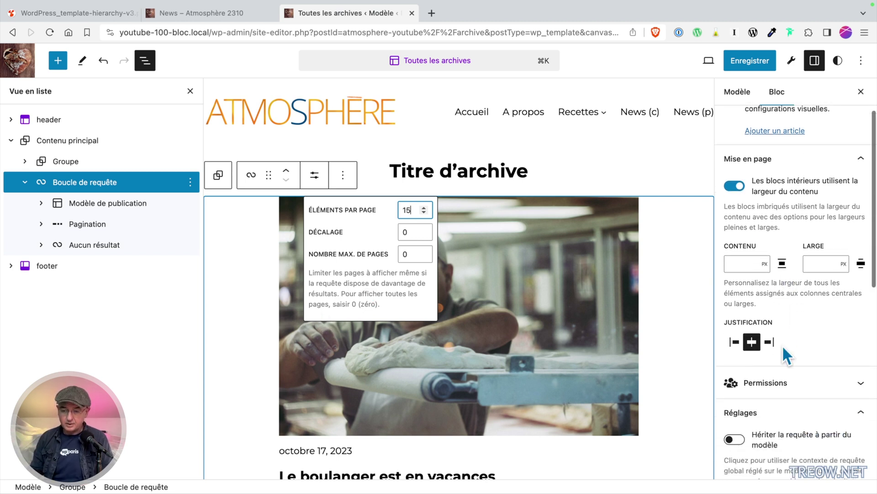
pyautogui.scroll(-1, 783, 345)
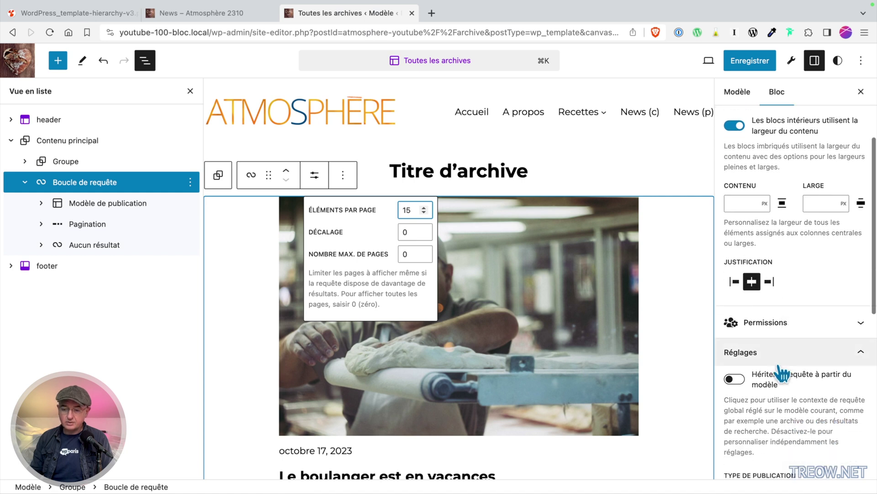
# - Make the Boucle de requête block inherit its query from the template
pyautogui.click(735, 379)
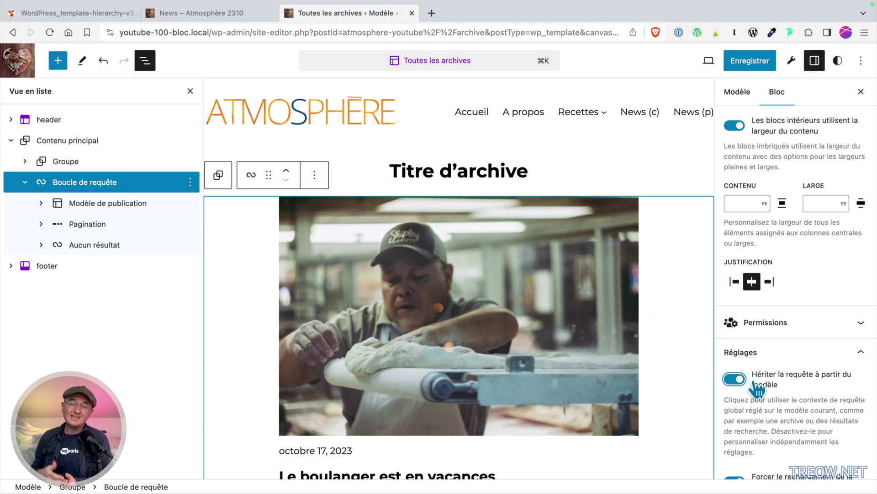
pyautogui.click(734, 380)
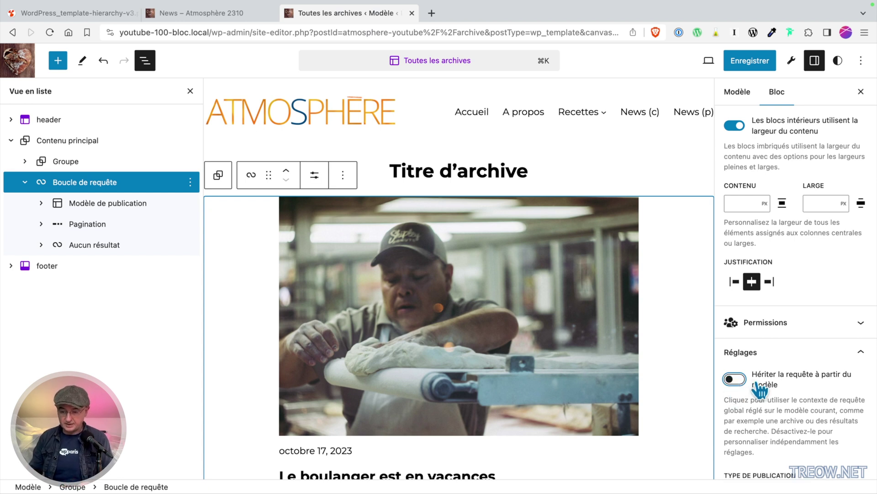
pyautogui.scroll(-5, 759, 389)
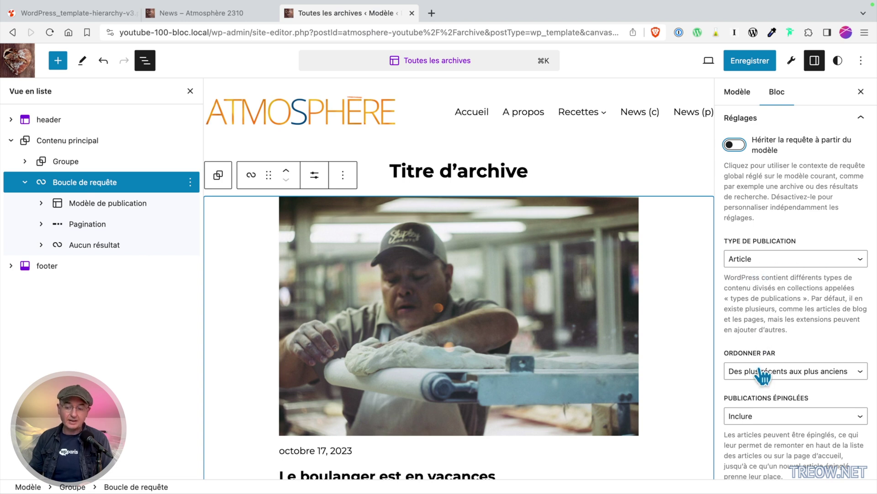
pyautogui.scroll(1, 762, 374)
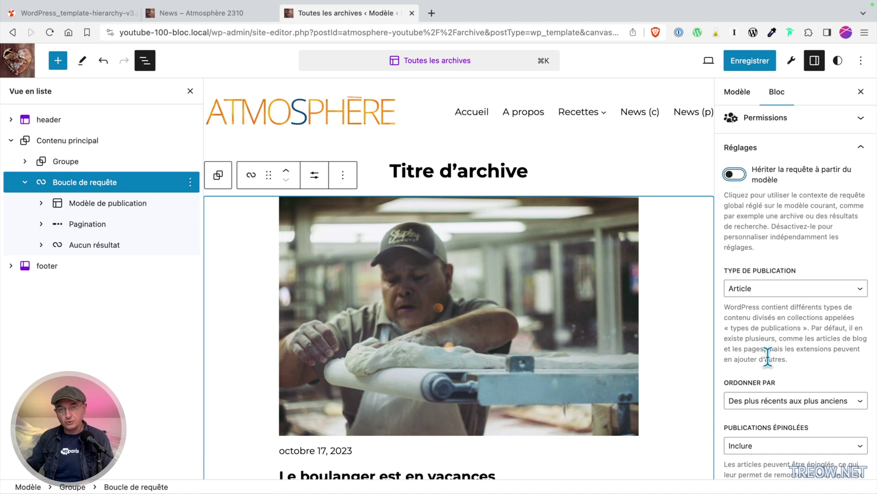
pyautogui.click(734, 174)
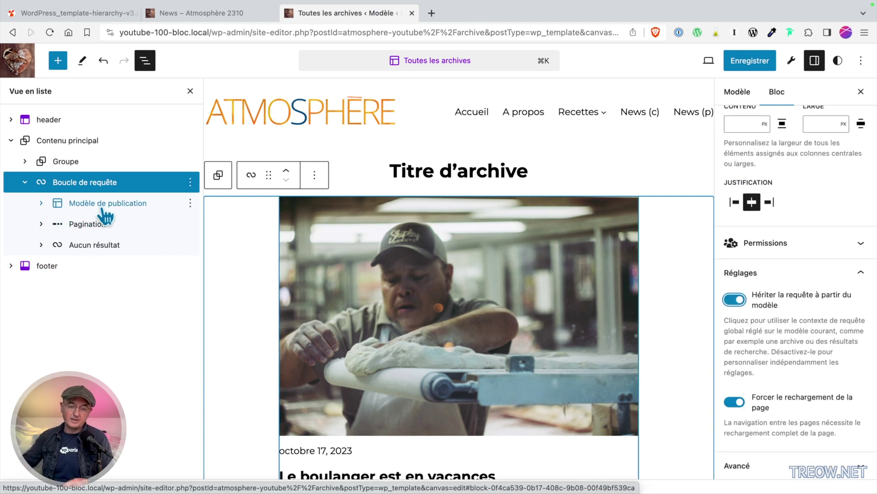
# - Enter "Rien ici" as the paragraph text inside the query loop's Aucun résultat block
pyautogui.click(103, 210)
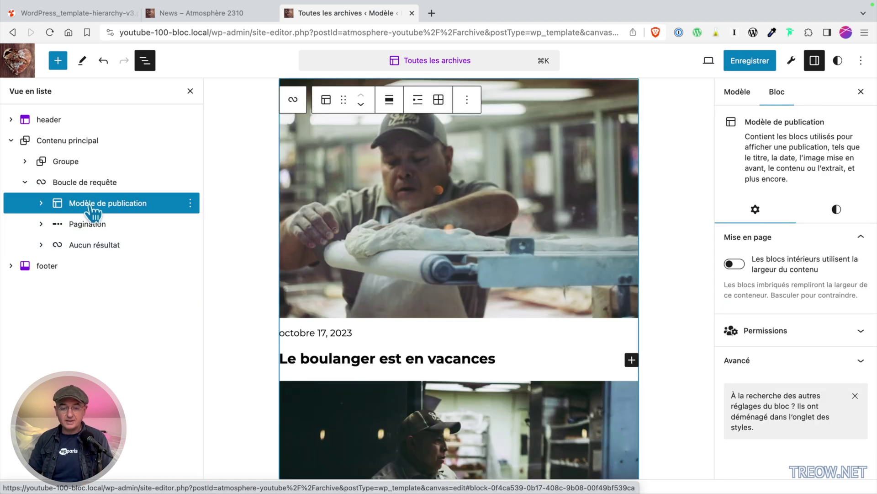
pyautogui.scroll(5, 429, 308)
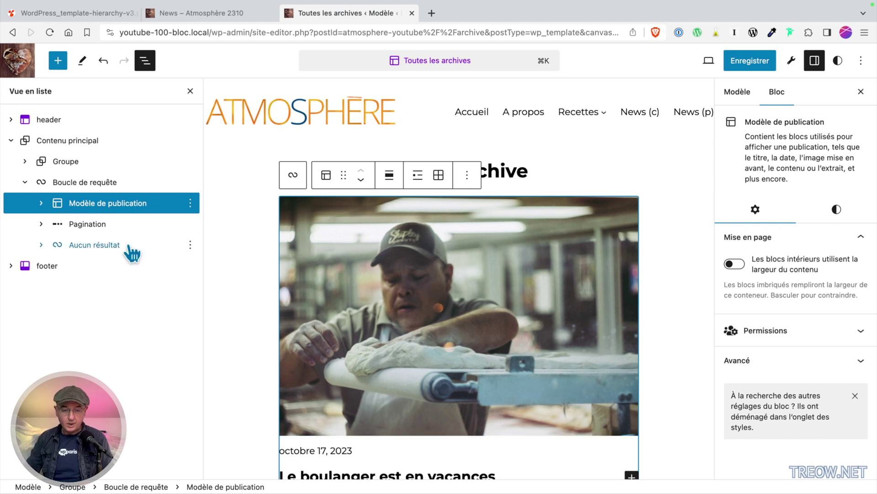
pyautogui.click(111, 233)
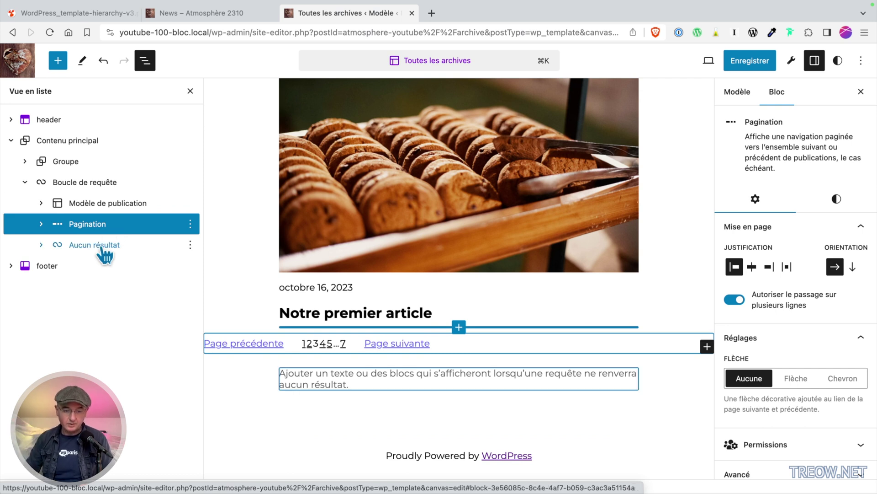
pyautogui.click(102, 247)
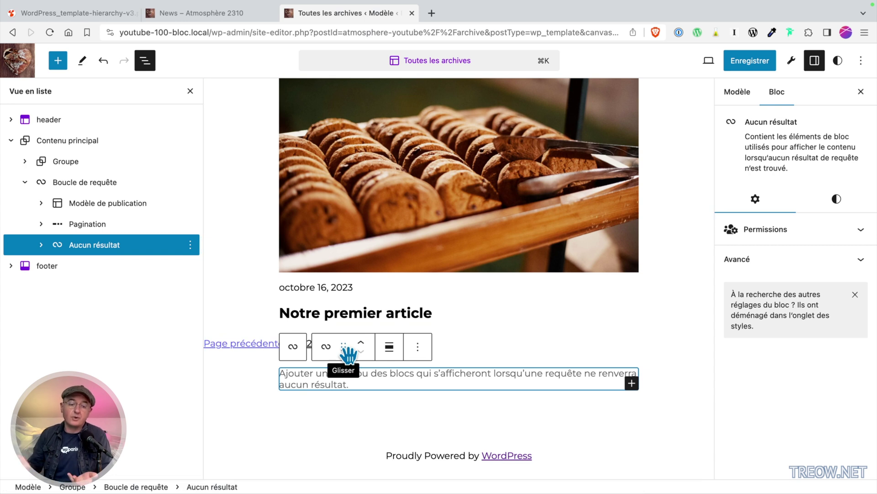
pyautogui.click(373, 380)
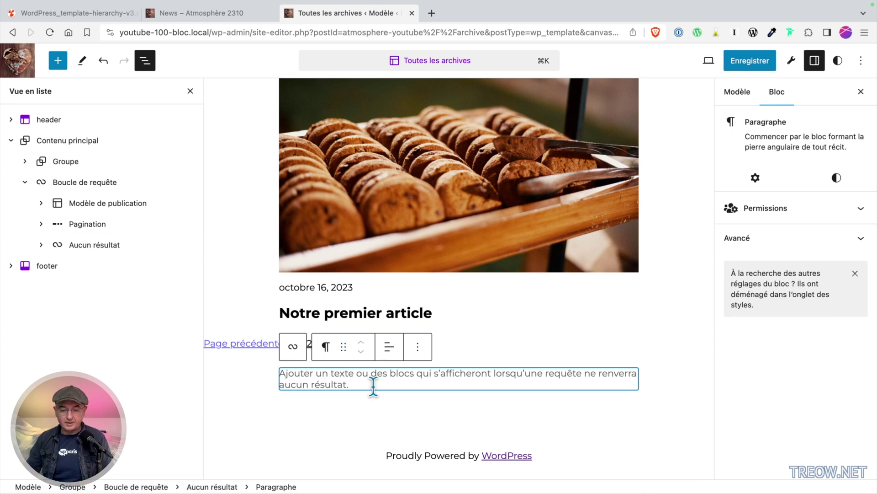
pyautogui.write('Rien ici')
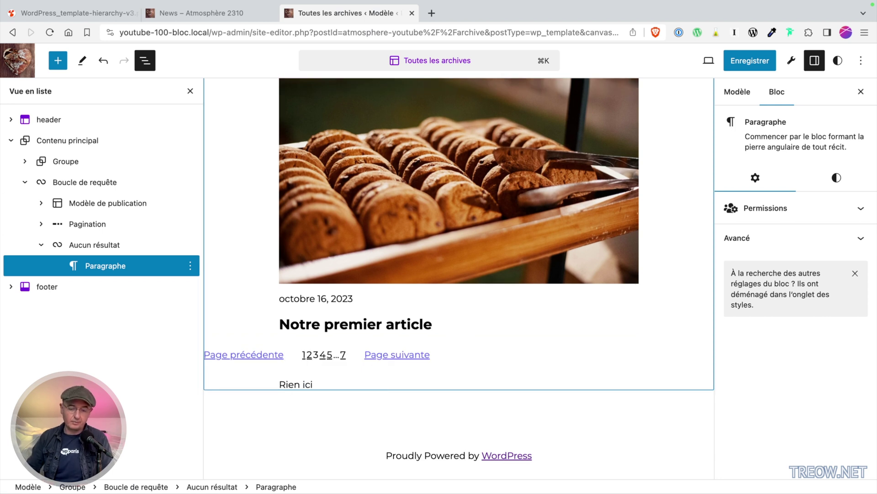
# - Expand the Modèle de publication block and examine how its image, date and title are laid out in the post list
pyautogui.click(98, 224)
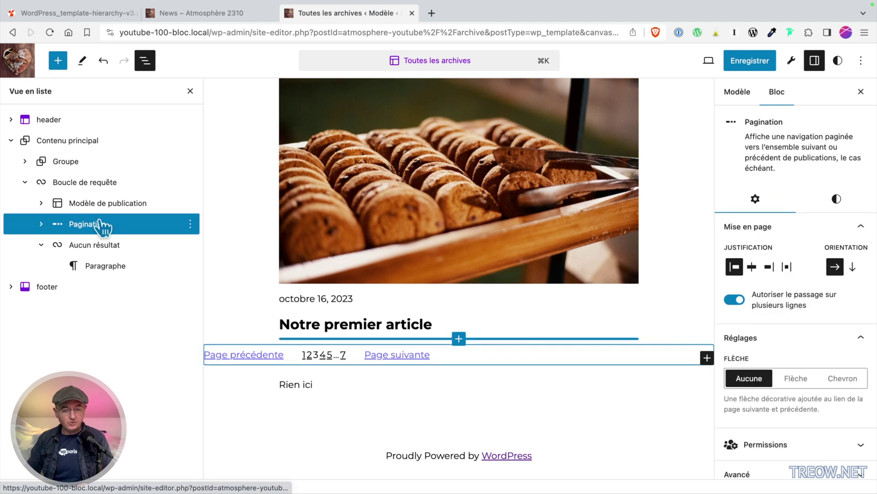
pyautogui.click(41, 203)
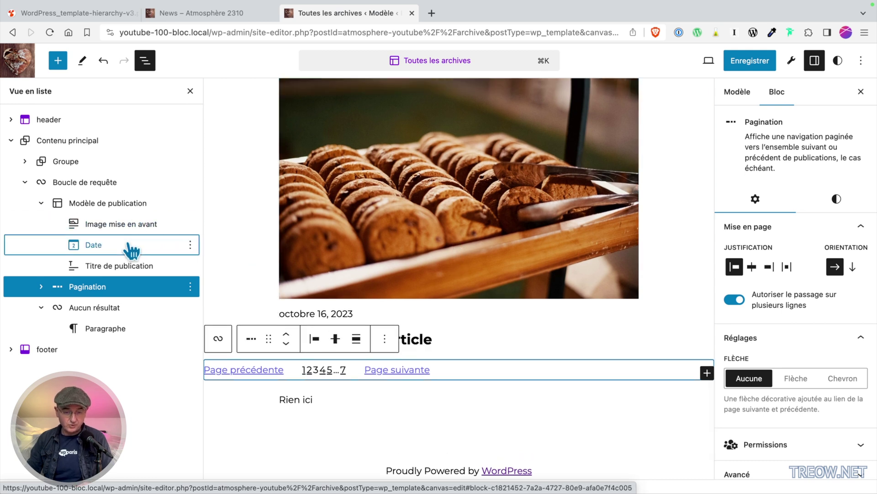
pyautogui.click(129, 247)
pyautogui.scroll(4, 521, 275)
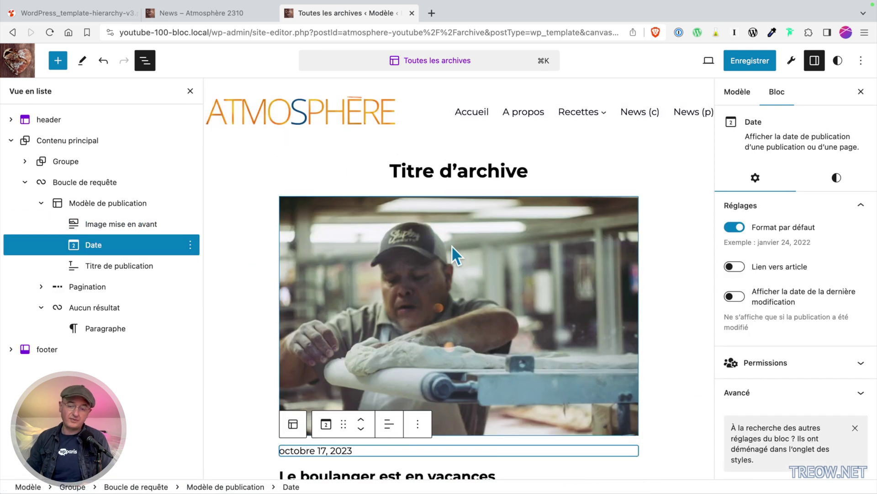
pyautogui.scroll(-3, 525, 235)
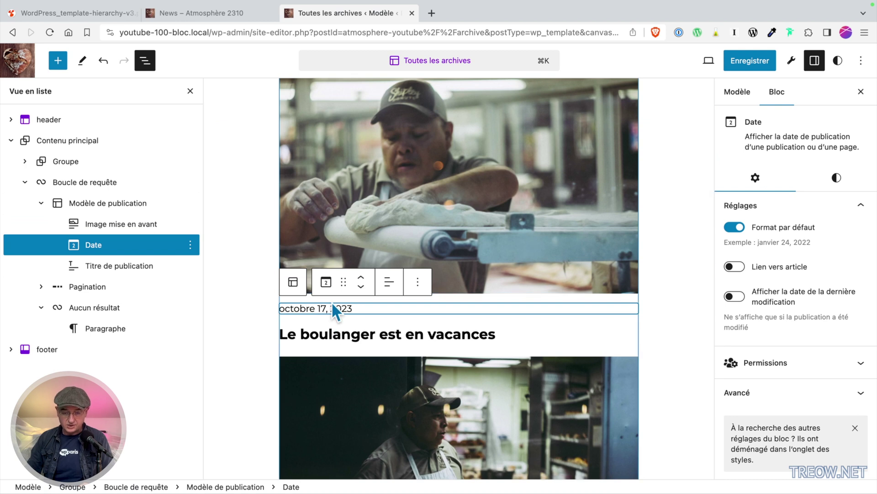
pyautogui.scroll(-5, 331, 300)
pyautogui.click(341, 350)
pyautogui.scroll(-6, 533, 274)
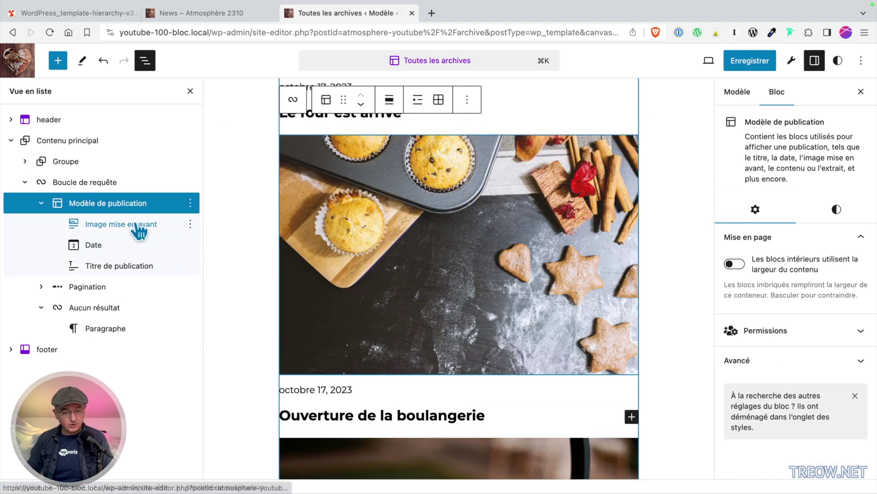
# - Delete the Date block from Modèle de publication
pyautogui.click(120, 247)
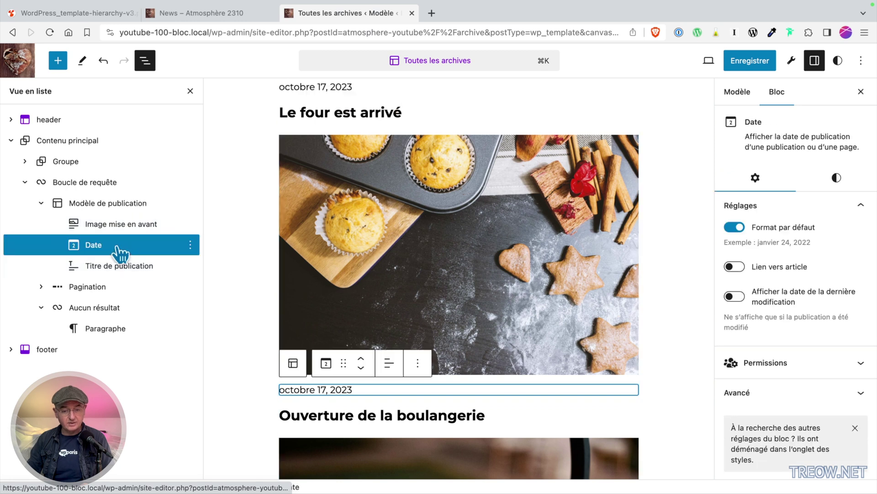
pyautogui.click(190, 245)
pyautogui.scroll(-3, 204, 373)
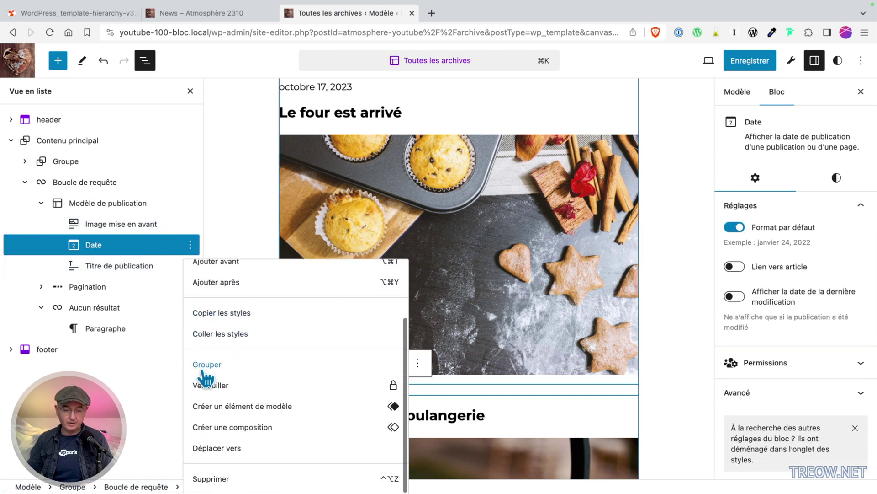
pyautogui.click(221, 476)
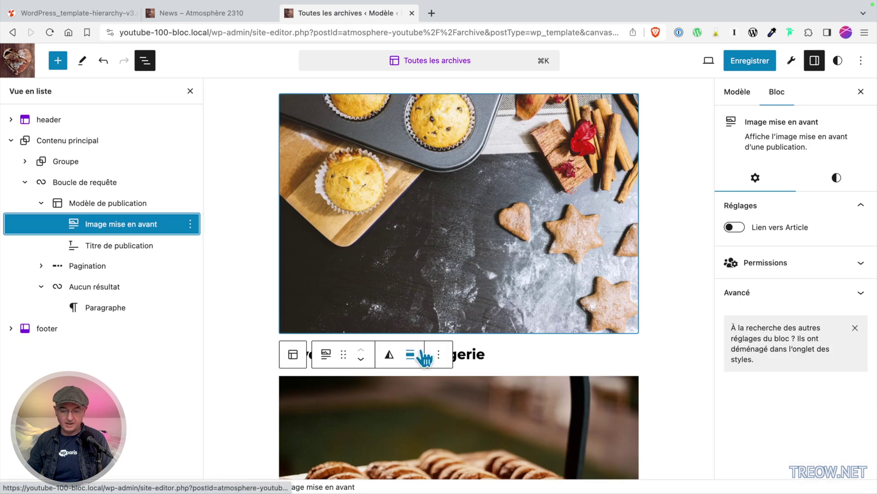
# - Insert an Extrait block after Titre de publication within Modèle de publication
pyautogui.scroll(10, 598, 351)
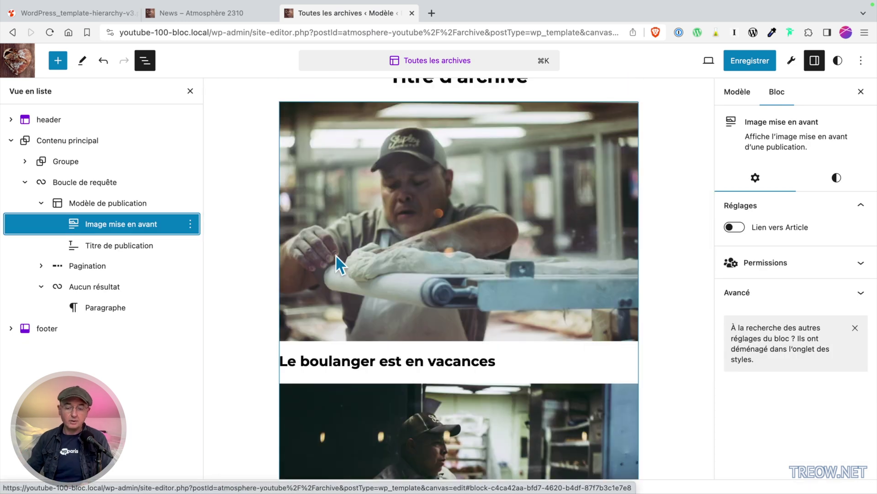
pyautogui.click(144, 247)
pyautogui.click(190, 247)
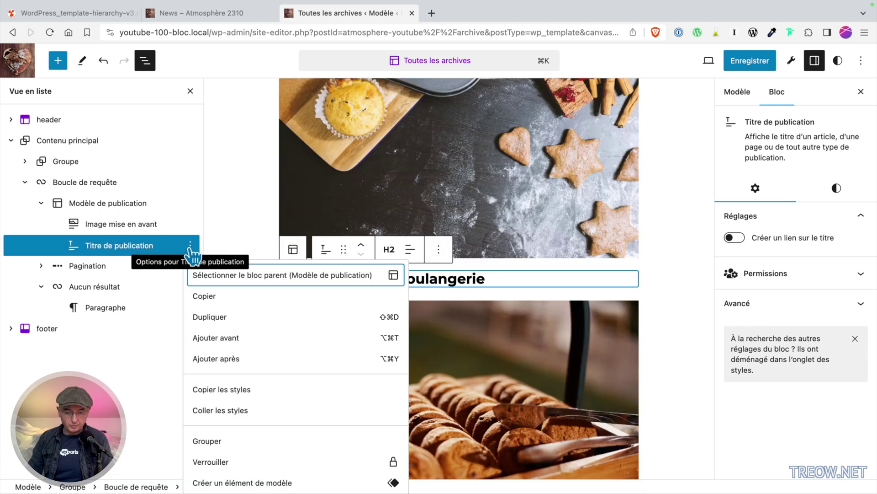
pyautogui.click(216, 358)
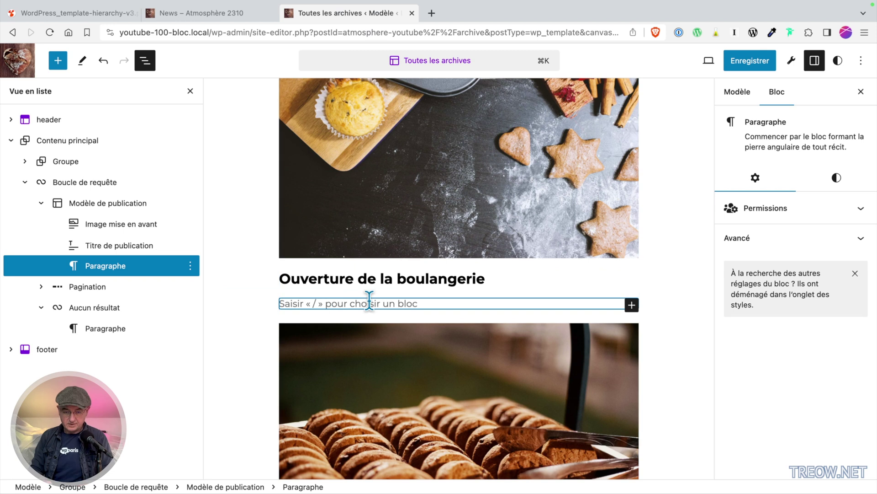
pyautogui.write('/ex')
pyautogui.press('Return')
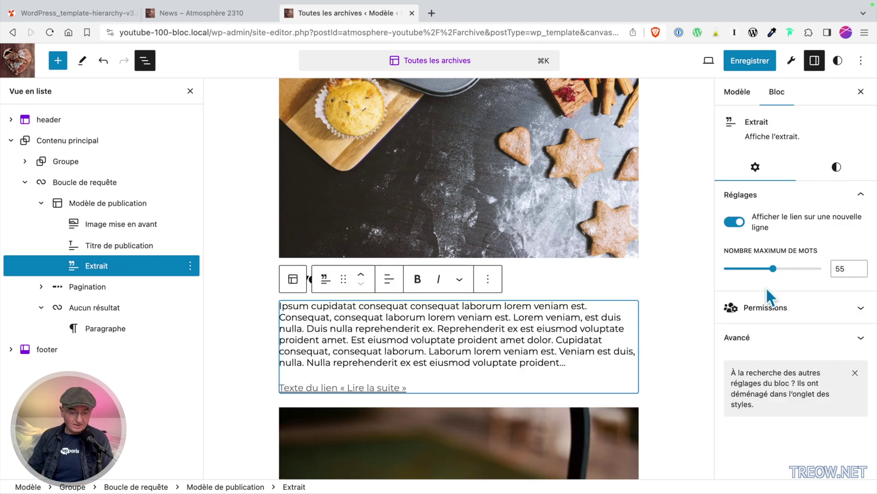
# - Limit the excerpt to a maximum of 23 words and set its link text to "Lire la suite"
pyautogui.moveTo(773, 270); pyautogui.dragTo(739, 274)
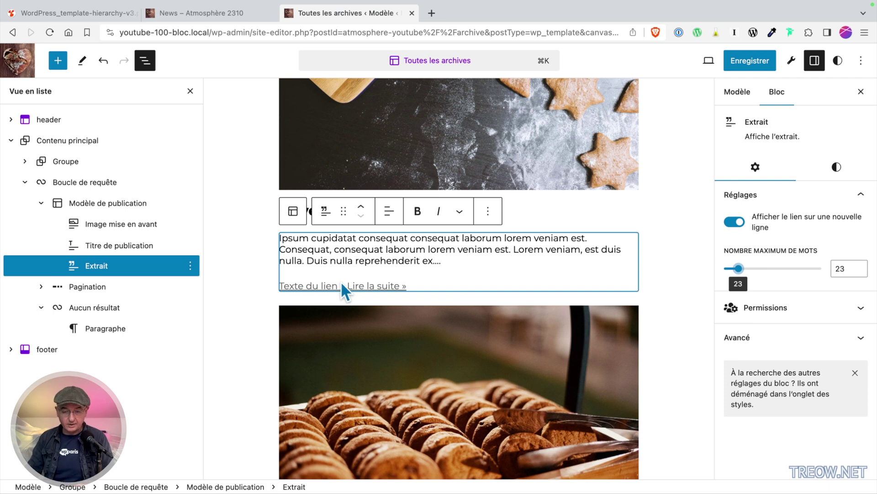
pyautogui.click(297, 281)
pyautogui.write('LIre')
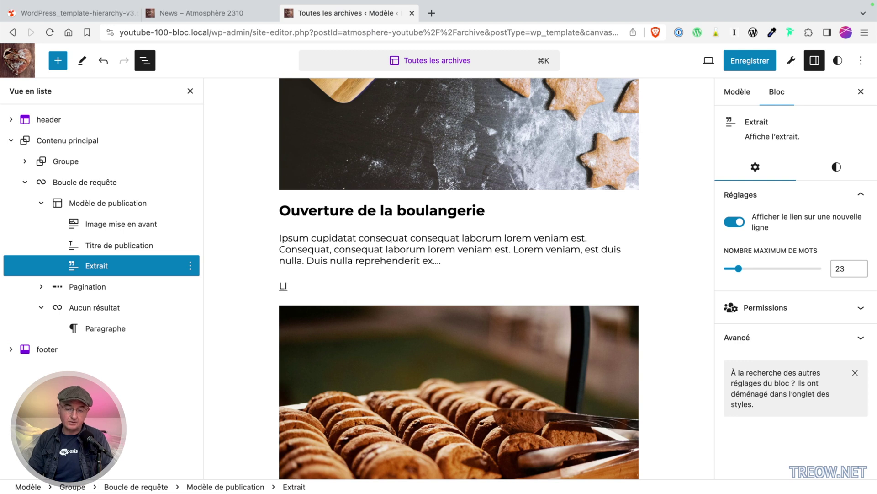
pyautogui.write(' la suite')
# - Switch the Modèle de publication block to grid view and set its alignment to Grande largeur
pyautogui.scroll(2, 476, 304)
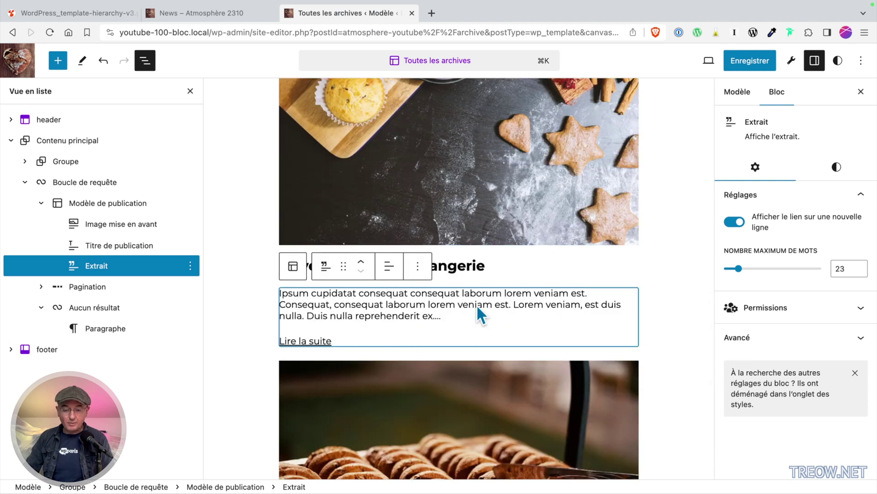
pyautogui.scroll(2, 475, 303)
pyautogui.scroll(10, 475, 302)
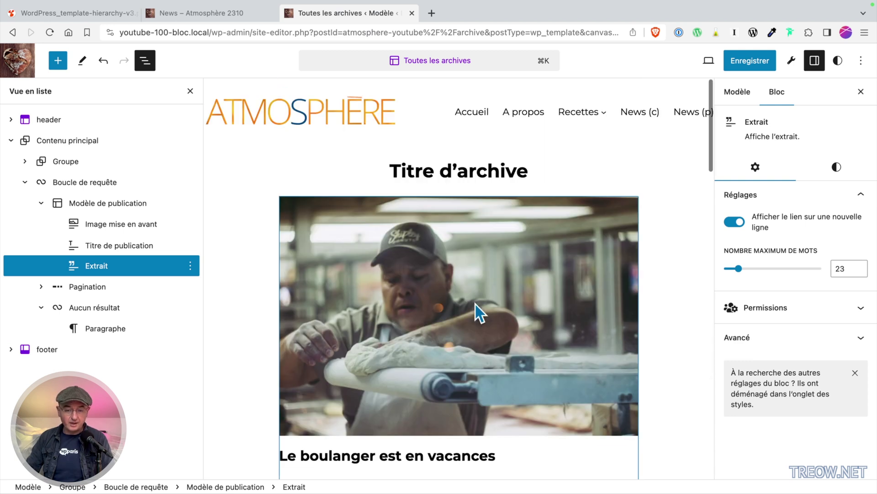
pyautogui.click(124, 206)
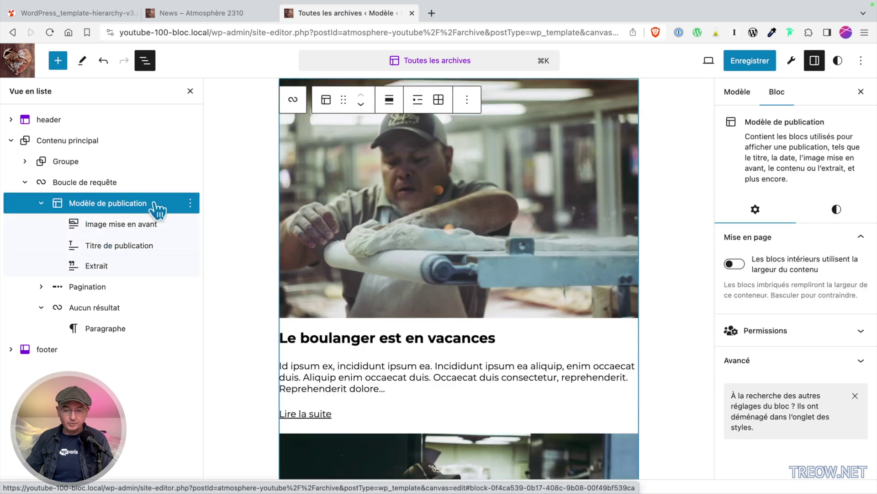
pyautogui.click(438, 104)
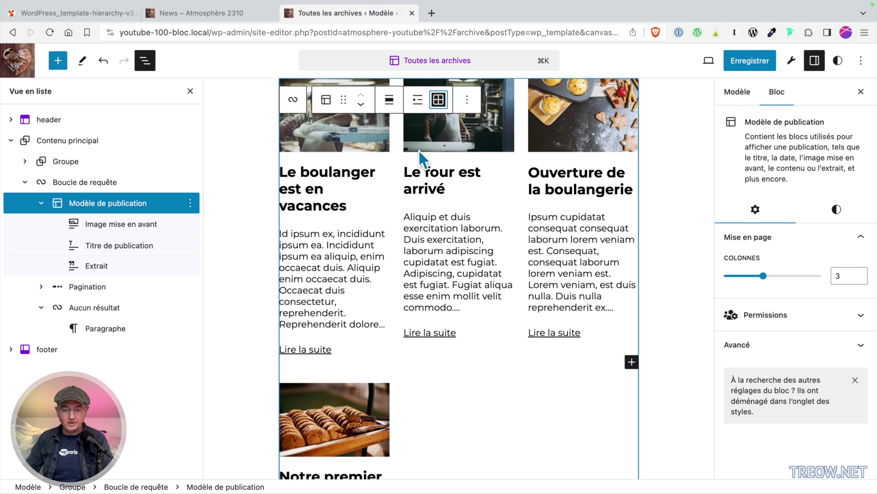
pyautogui.click(392, 102)
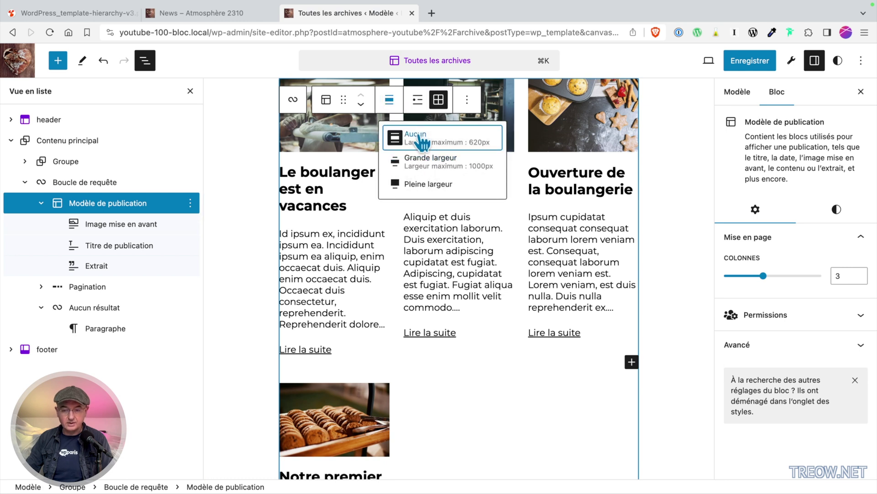
pyautogui.click(423, 175)
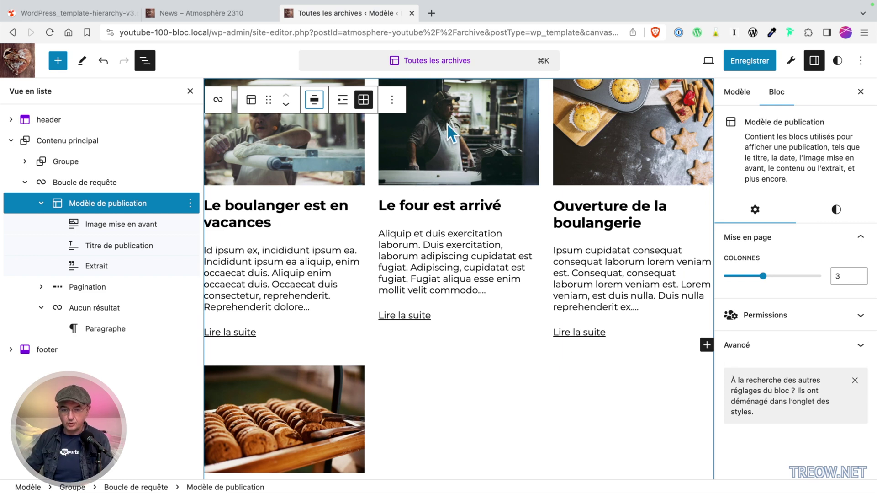
# - Check the content and wide widths in the site's global Mise en page styles
pyautogui.click(837, 61)
pyautogui.click(772, 278)
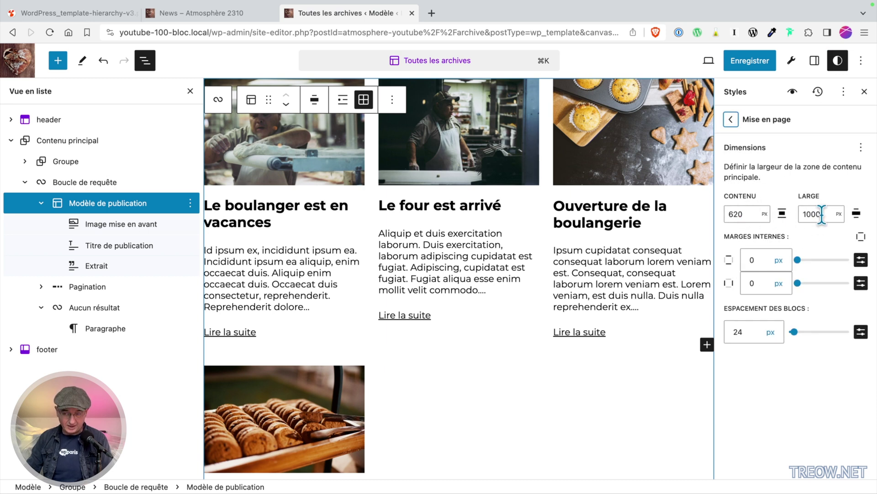
pyautogui.click(815, 62)
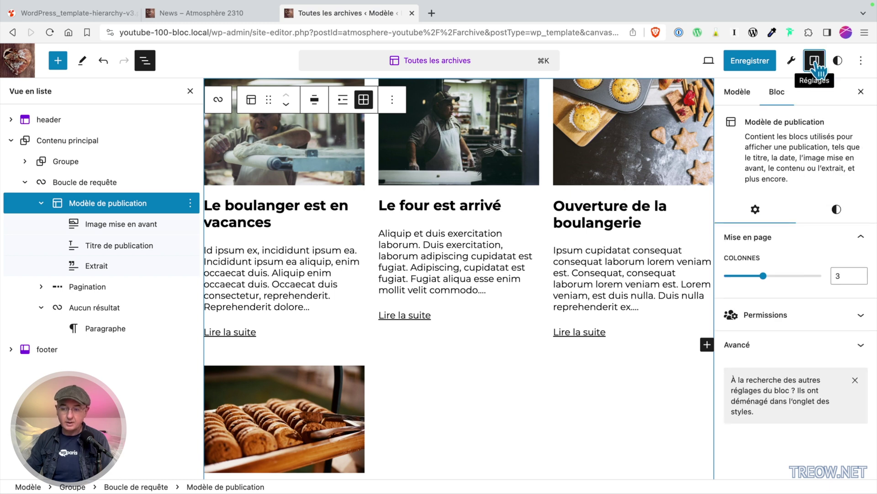
# - Set the block spacing of Modèle de publication to a custom 9 px and save the template
pyautogui.scroll(3, 564, 363)
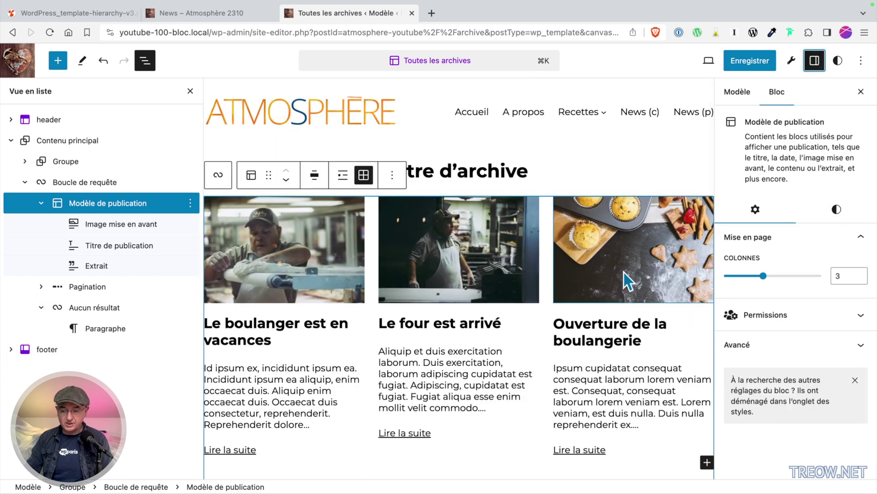
pyautogui.click(836, 212)
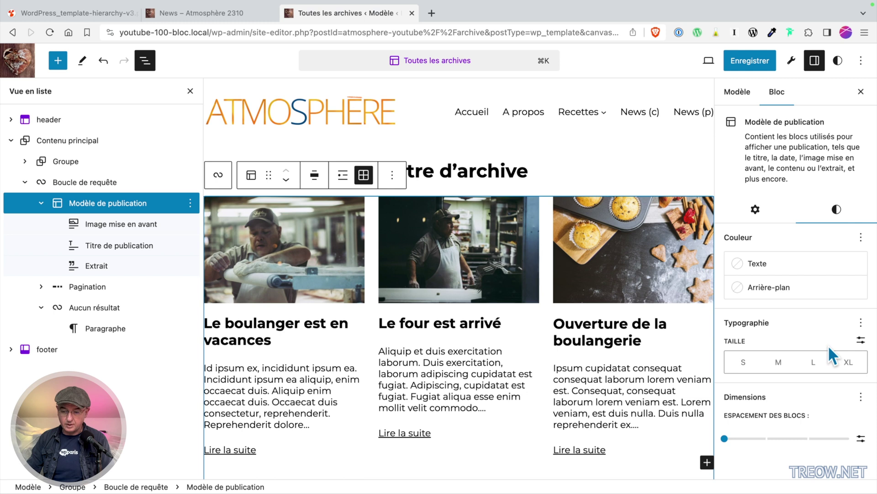
pyautogui.moveTo(725, 439); pyautogui.dragTo(787, 442)
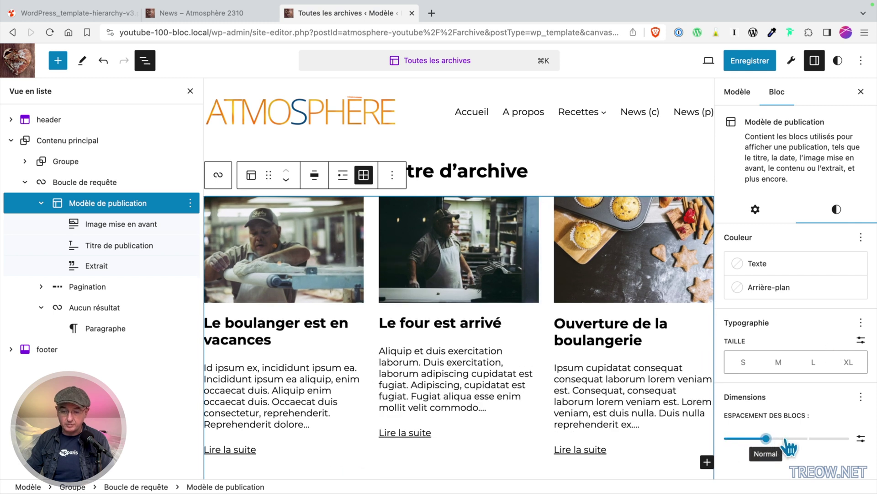
pyautogui.click(862, 438)
pyautogui.click(750, 61)
pyautogui.click(755, 61)
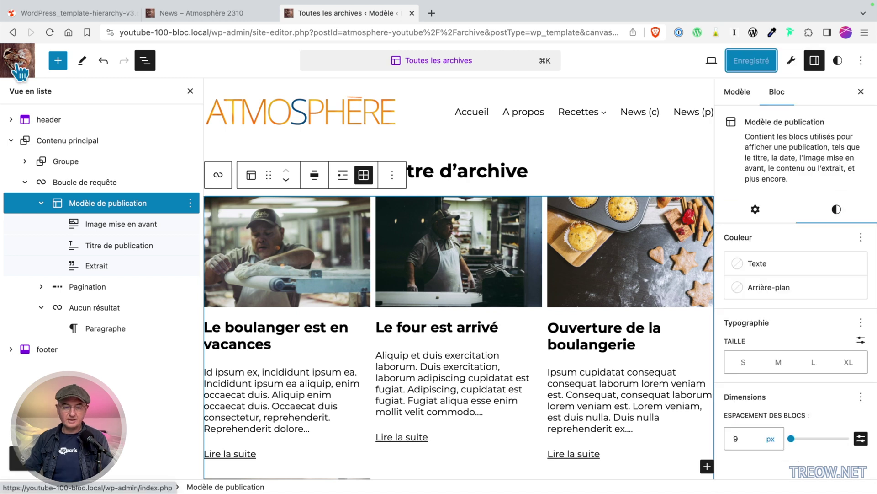
# - Check the published News archive, and reveal the blocks nested in Groupe and Modèle de publication in the template's list view
pyautogui.click(18, 71)
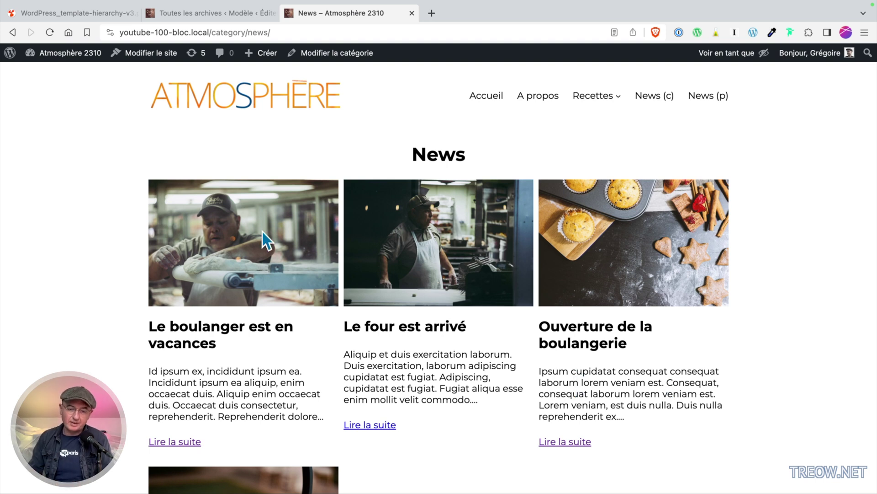
pyautogui.click(209, 12)
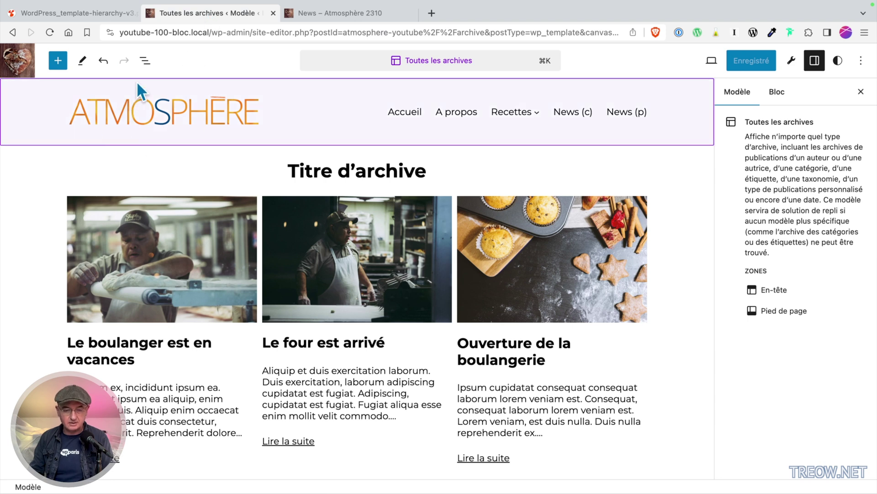
pyautogui.click(145, 60)
pyautogui.click(66, 161)
pyautogui.click(25, 161)
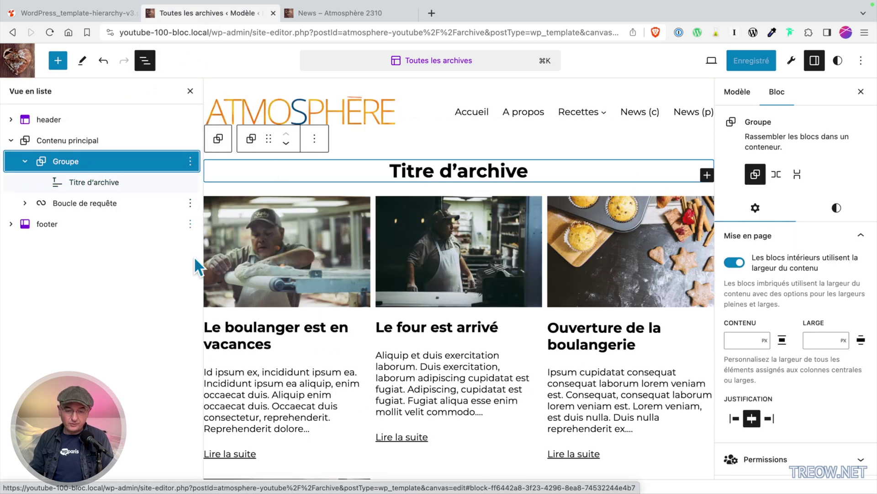
pyautogui.click(238, 333)
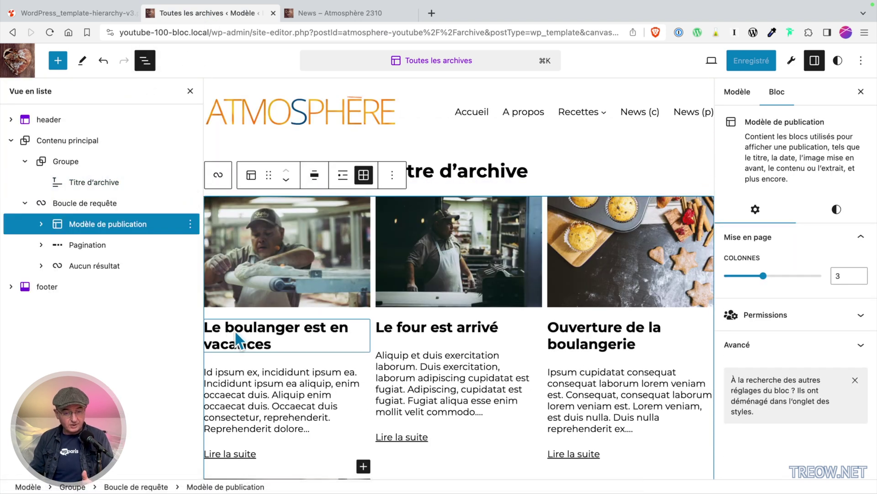
pyautogui.click(41, 224)
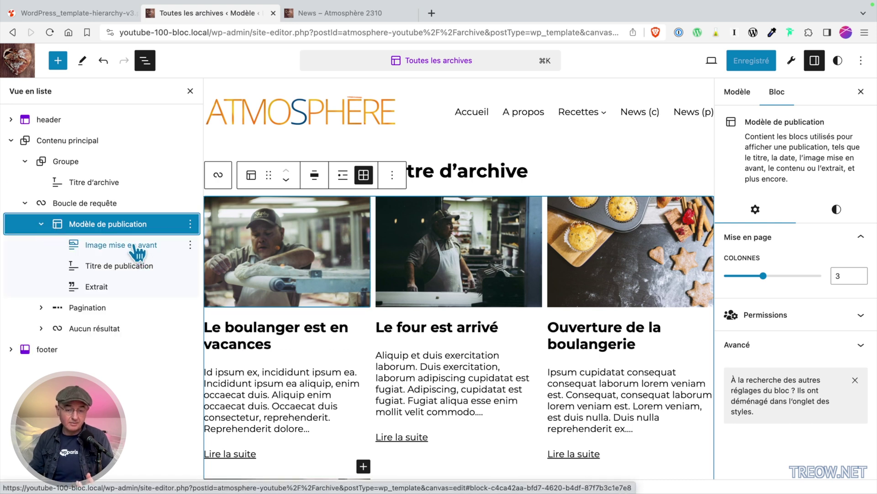
# - Insert a paragraph reading "toto" after Titre de publication, save the template and check it on the reloaded News page
pyautogui.click(126, 269)
pyautogui.press('Return')
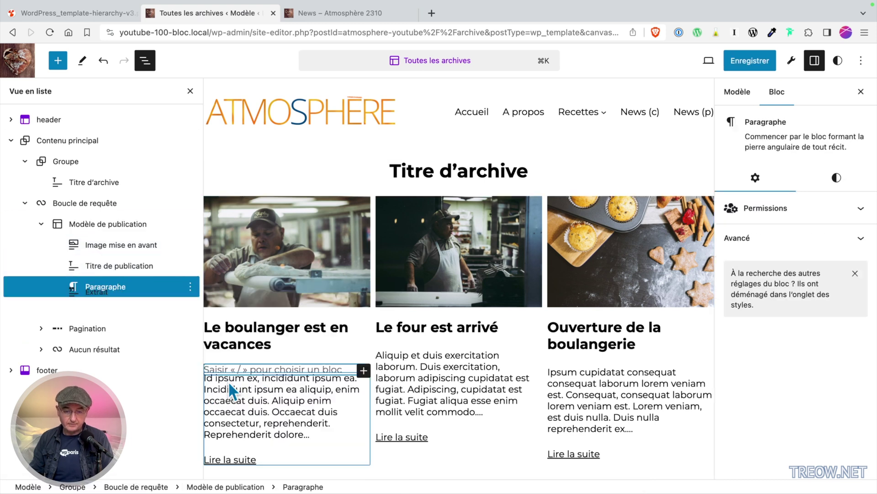
pyautogui.write('toto')
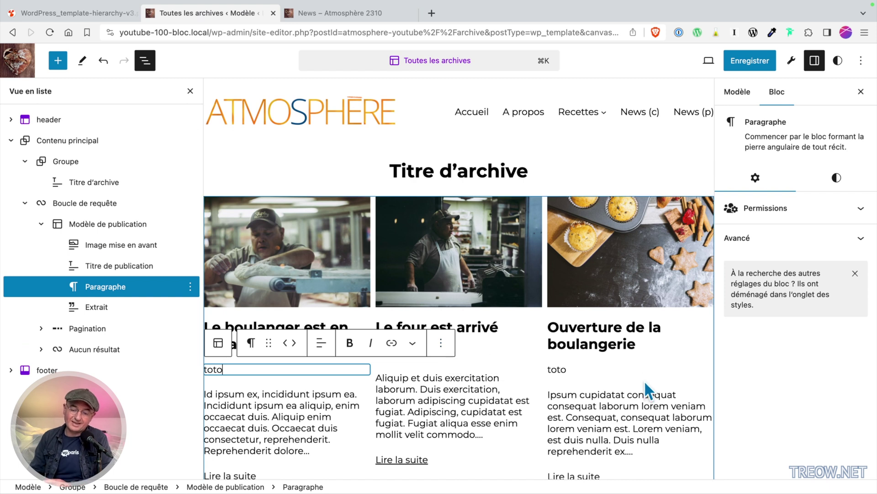
pyautogui.click(750, 60)
pyautogui.click(745, 60)
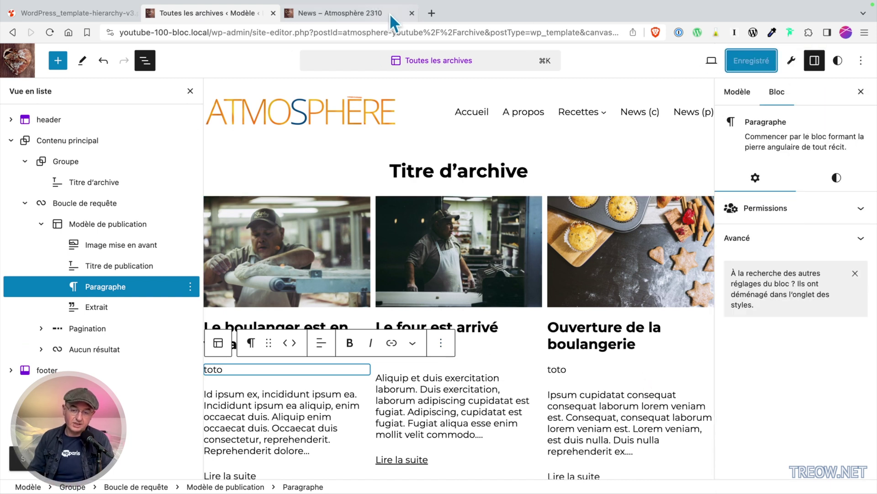
pyautogui.click(389, 13)
pyautogui.press('super+r')
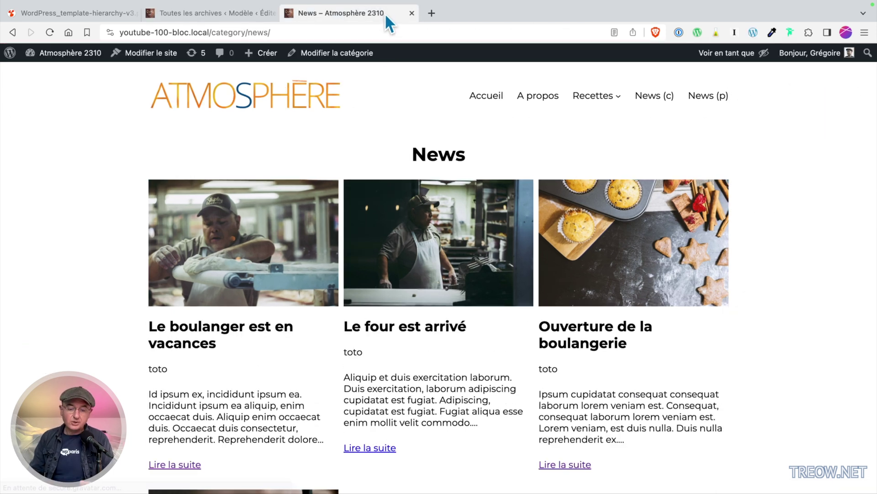
# - Delete the "toto" paragraph from Modèle de publication in the template
pyautogui.click(246, 18)
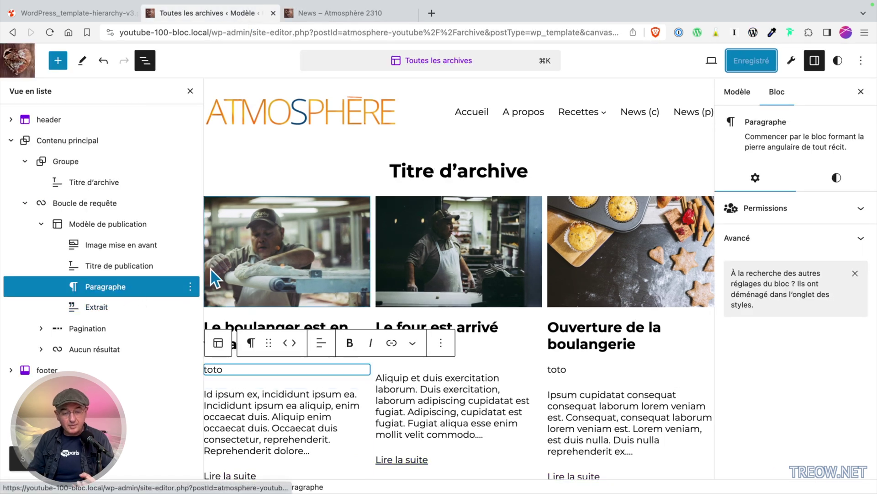
pyautogui.click(190, 286)
pyautogui.scroll(-3, 231, 245)
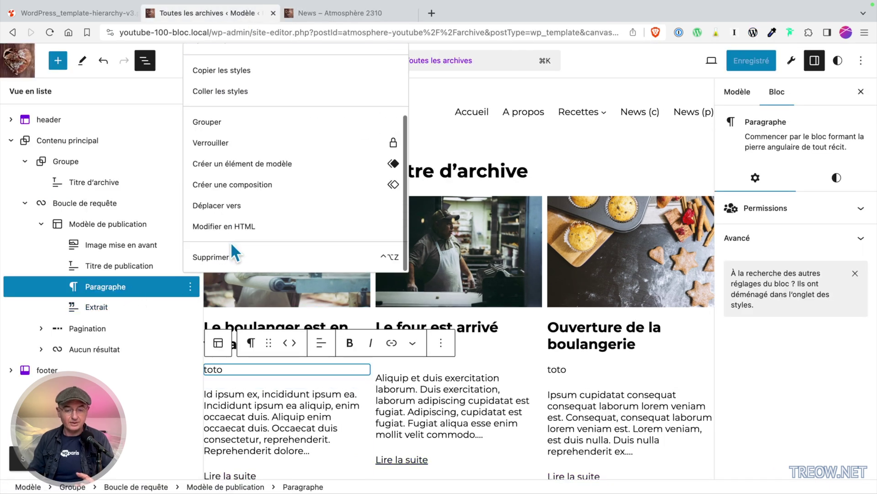
pyautogui.click(225, 255)
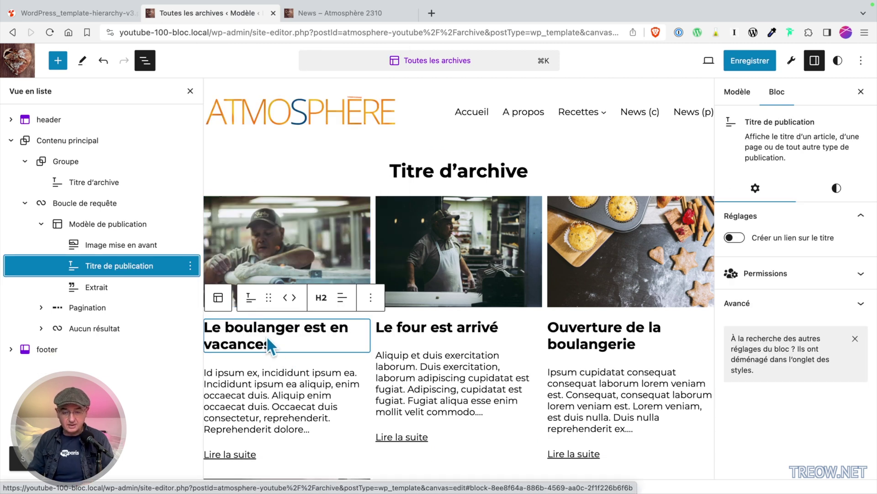
# - Insert a 50 / 50 Colonnes block after Modèle de publication and move it inside as its first block
pyautogui.click(113, 226)
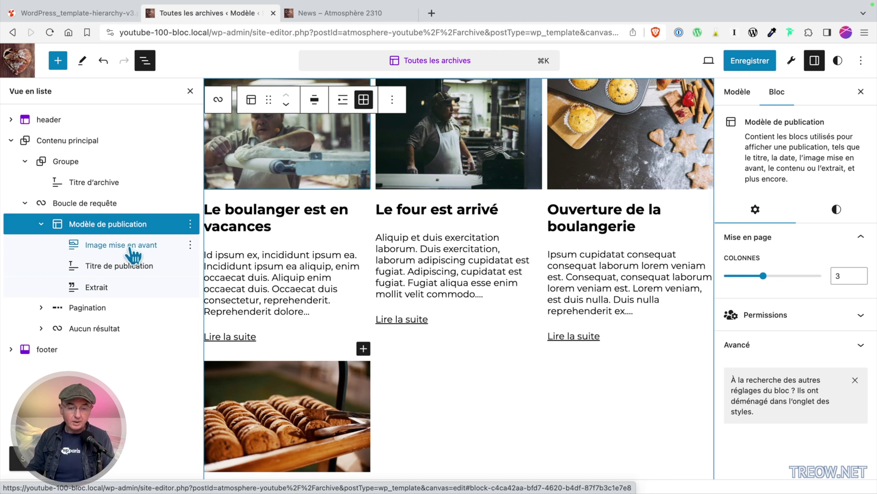
pyautogui.click(190, 224)
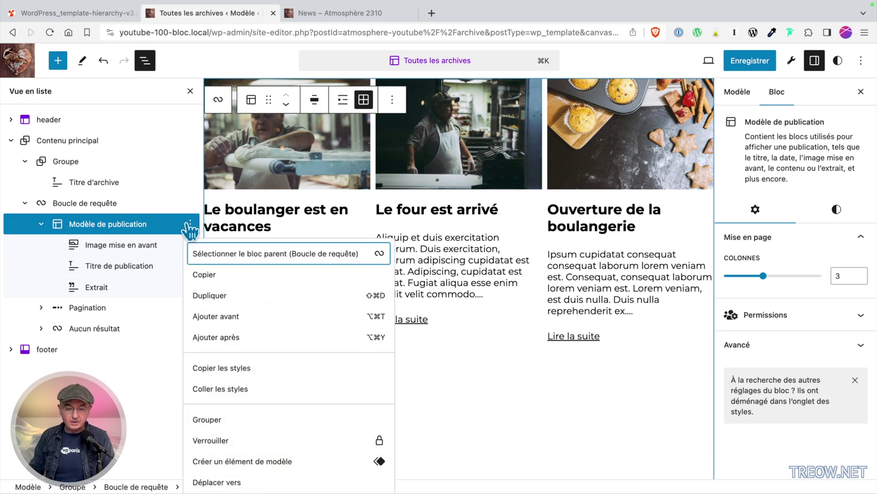
pyautogui.click(226, 340)
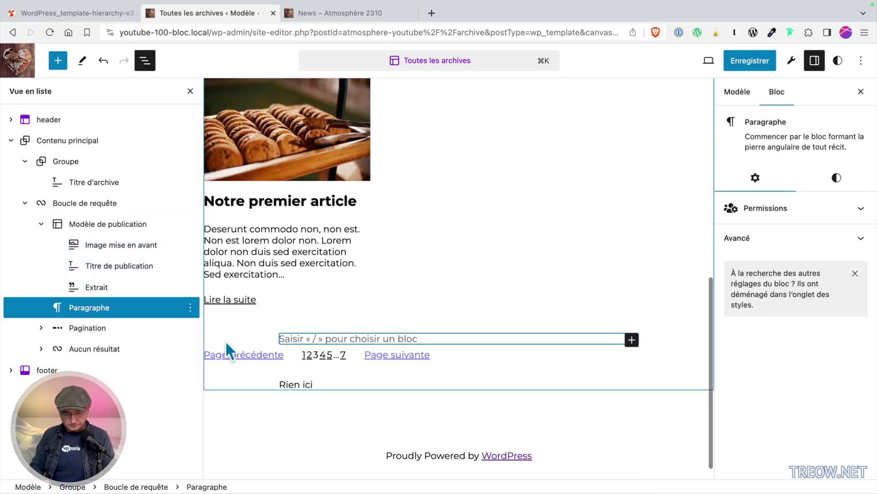
pyautogui.write('/col')
pyautogui.press('Return')
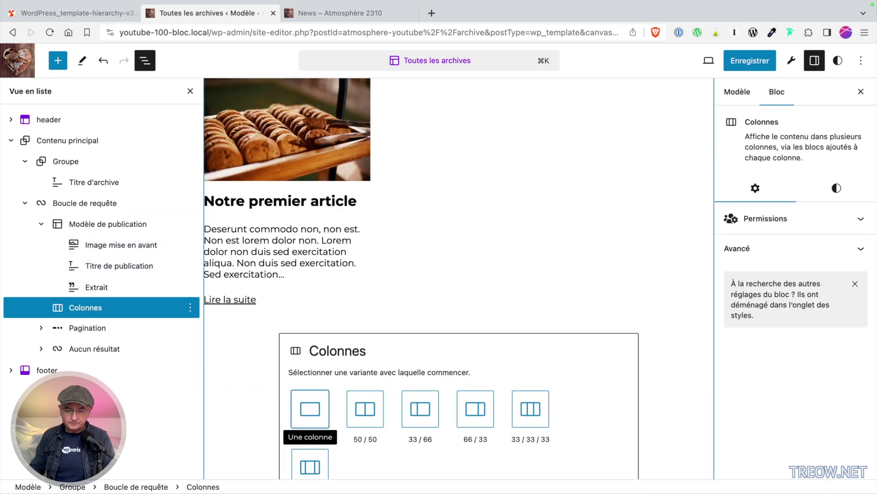
pyautogui.click(381, 418)
pyautogui.moveTo(98, 307); pyautogui.dragTo(97, 262)
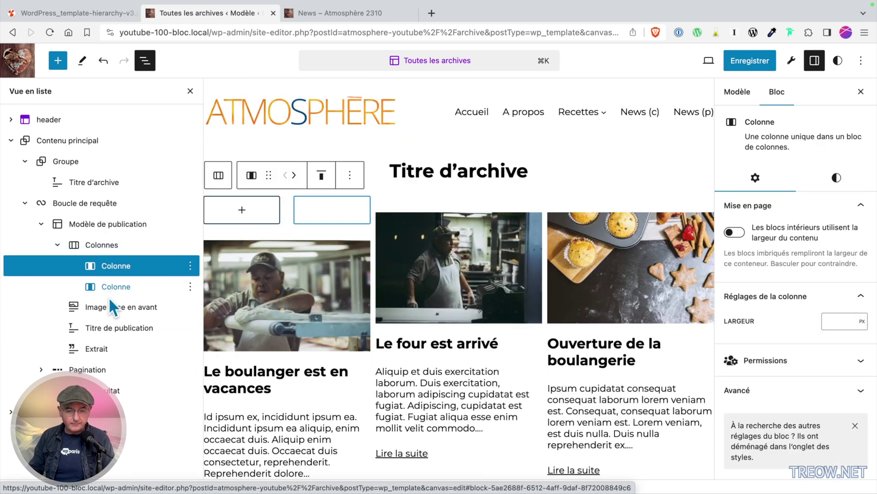
# - Move Image mise en avant into the first column and Titre de publication with Extrait into the second, and save the template
pyautogui.moveTo(111, 304); pyautogui.dragTo(137, 274)
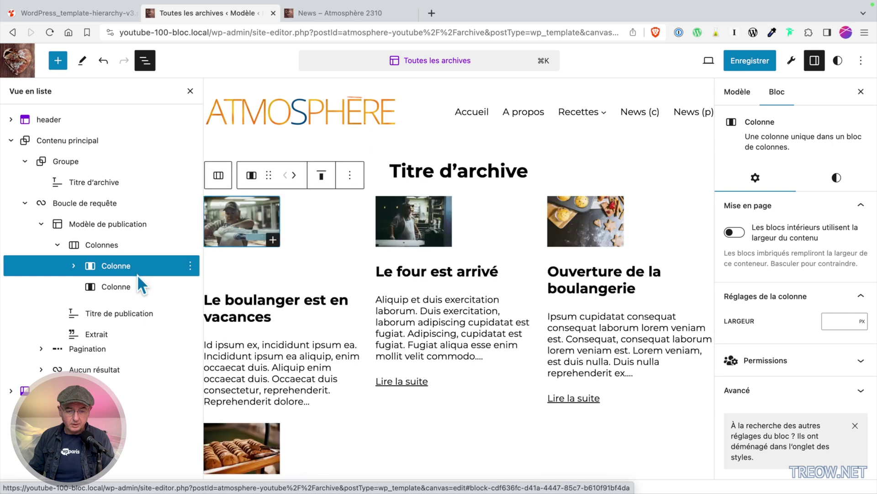
pyautogui.moveTo(117, 306); pyautogui.dragTo(137, 289)
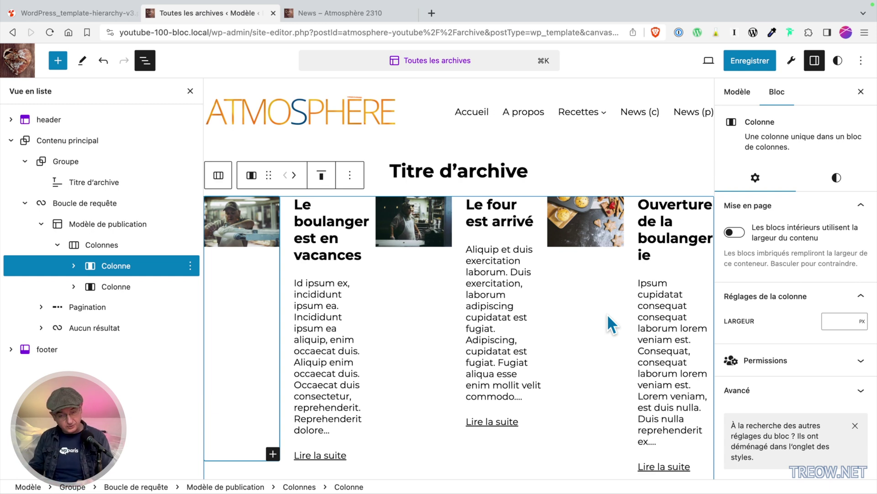
pyautogui.click(751, 62)
pyautogui.click(755, 64)
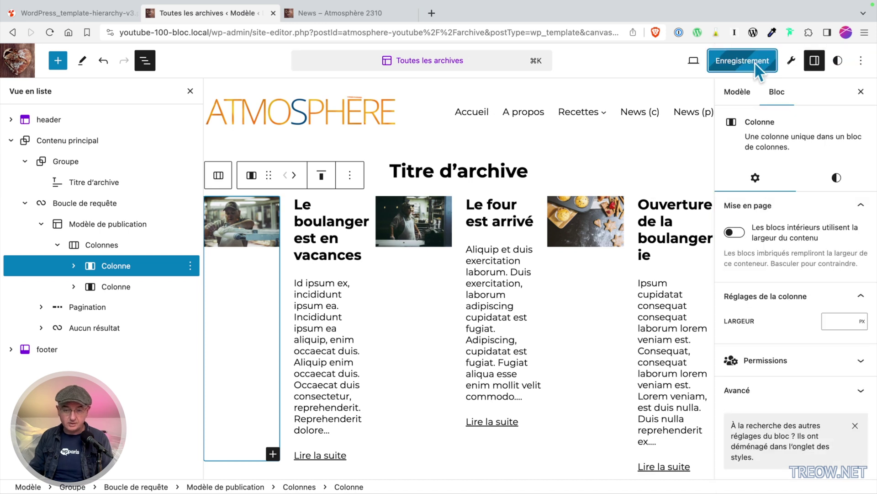
# - Check the image-beside-text layout of the posts on the published News page
pyautogui.click(312, 18)
pyautogui.scroll(-5, 670, 274)
pyautogui.scroll(5, 666, 309)
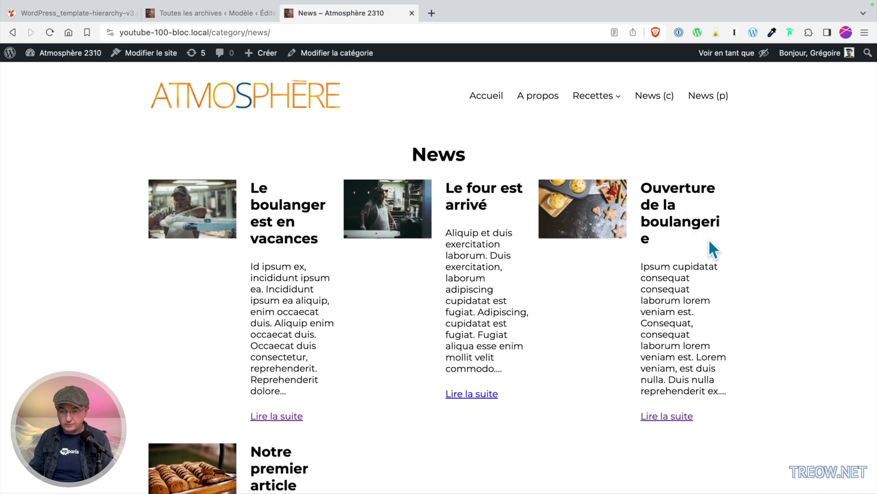
# - Reduce the Titre de publication text size with a custom value and save the template
pyautogui.click(219, 13)
pyautogui.click(331, 217)
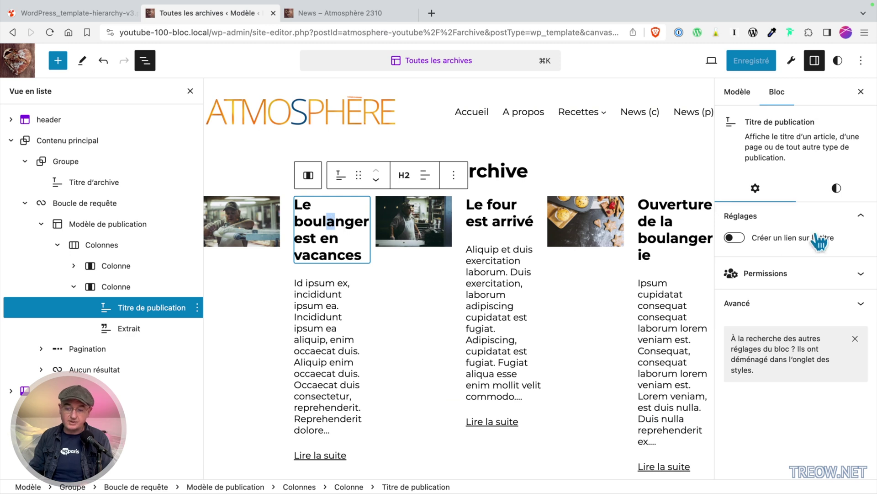
pyautogui.click(837, 187)
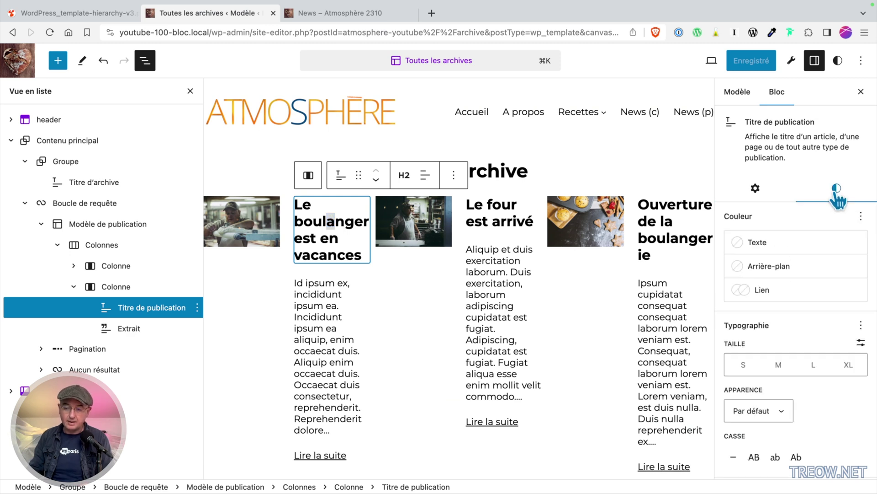
pyautogui.click(778, 366)
pyautogui.click(744, 368)
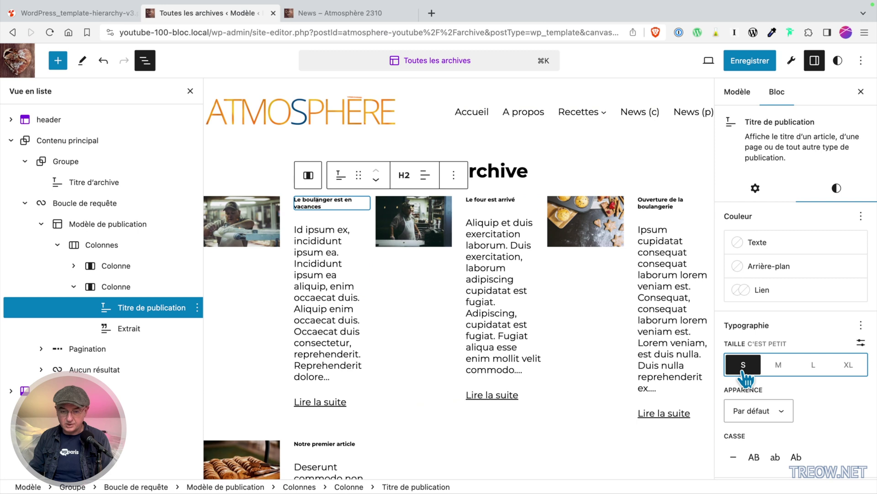
pyautogui.click(861, 343)
pyautogui.moveTo(821, 365); pyautogui.dragTo(824, 366)
pyautogui.click(754, 61)
pyautogui.click(756, 64)
# - Reload the News page to check the post titles, and review the Titre d'archive settings in the template editor
pyautogui.click(357, 14)
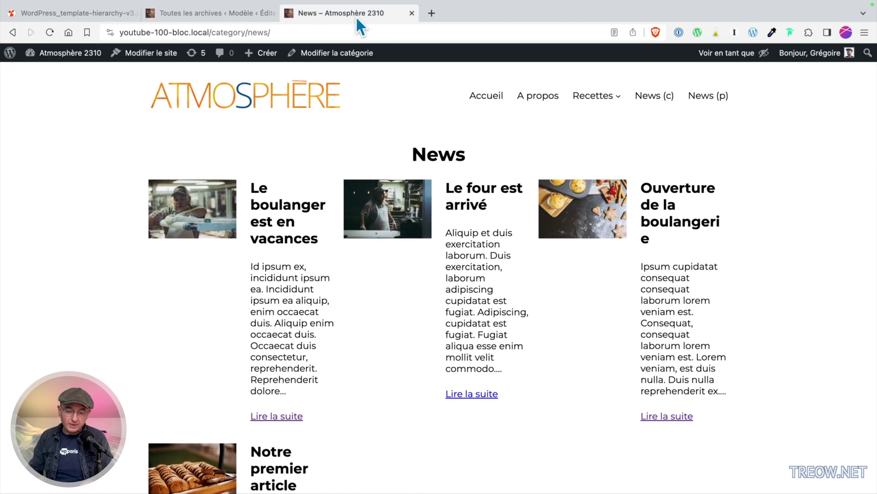
pyautogui.press('super+r')
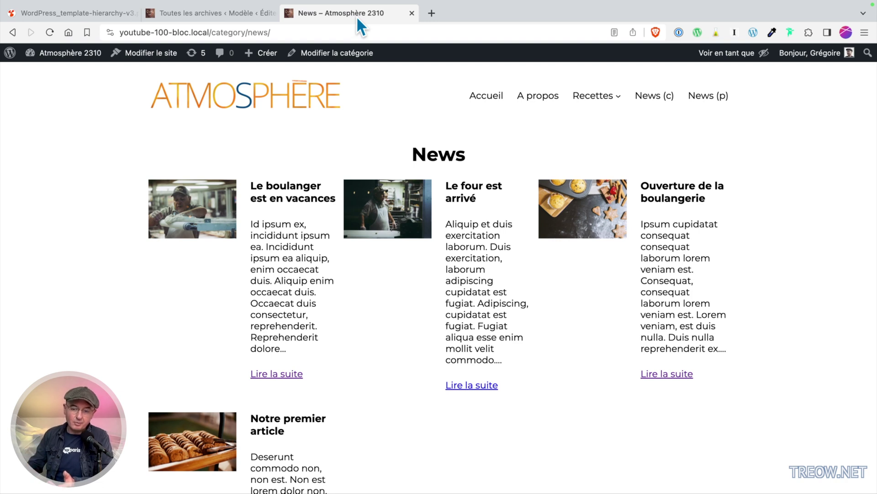
pyautogui.hotkey('ctrl', 'shift', 'Tab')
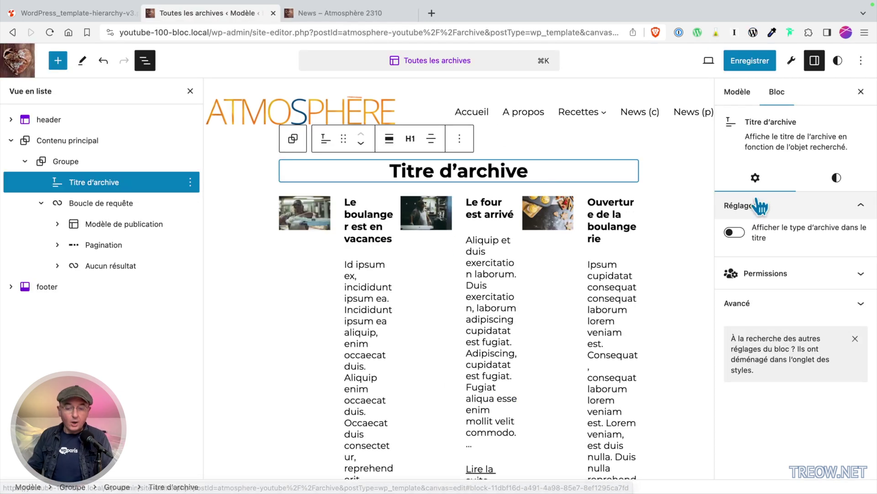
pyautogui.click(293, 14)
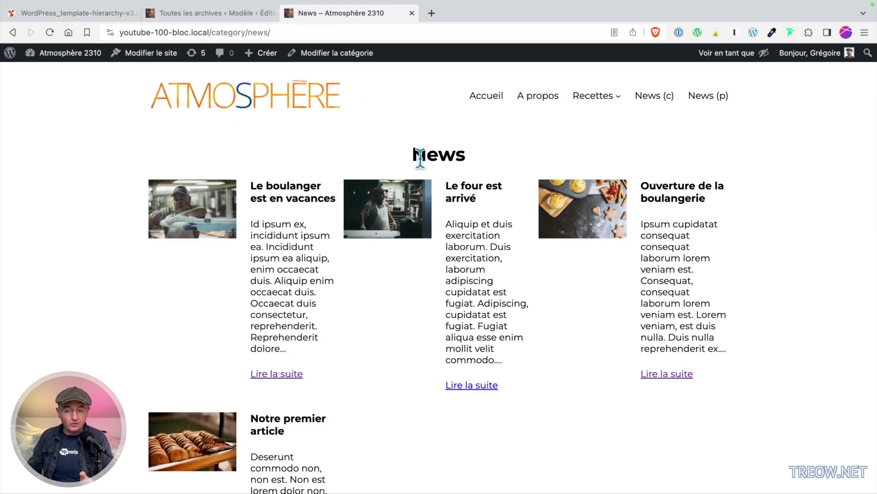